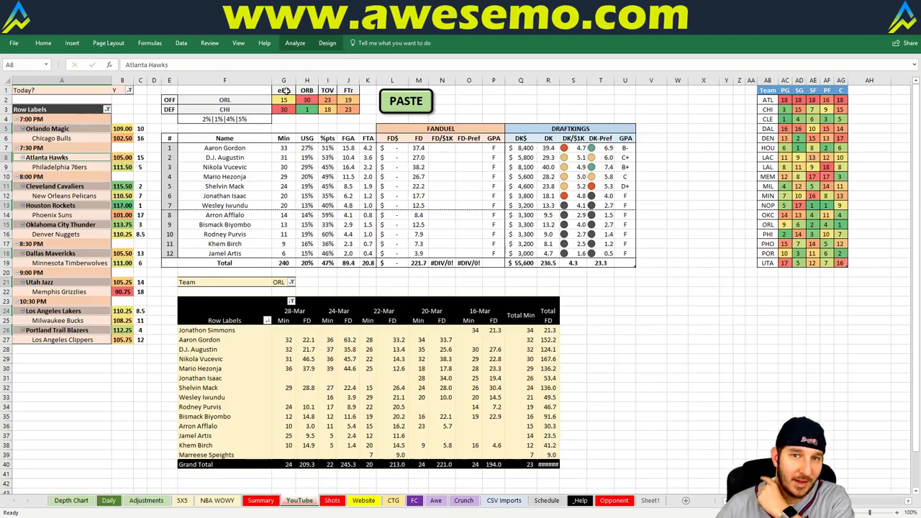
left_click(526, 99)
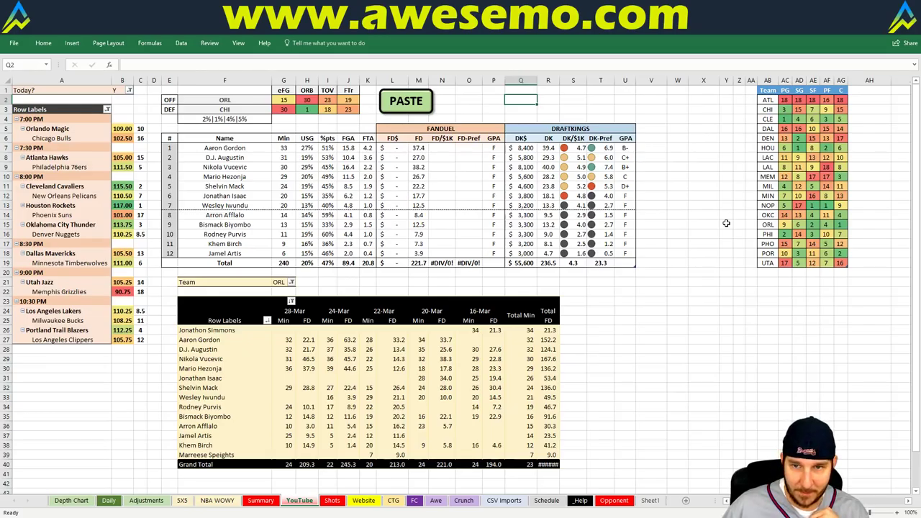
left_click(838, 225)
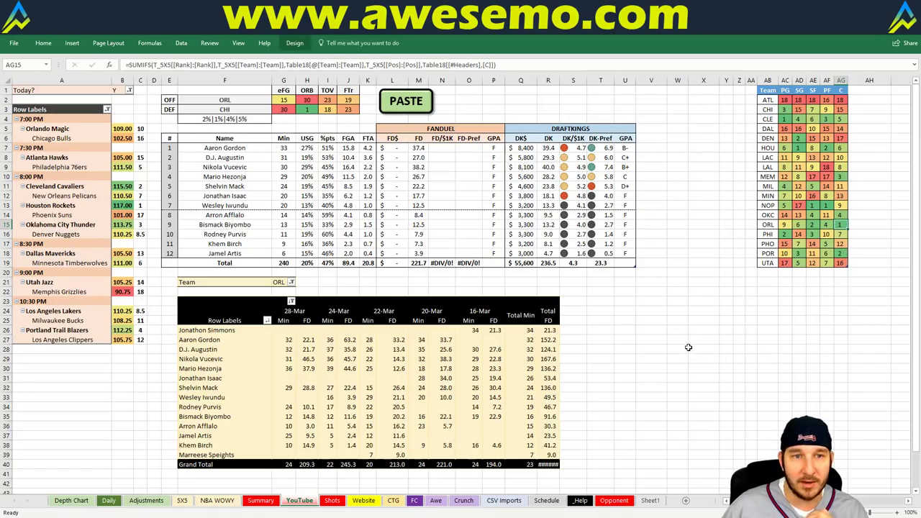
left_click(657, 231)
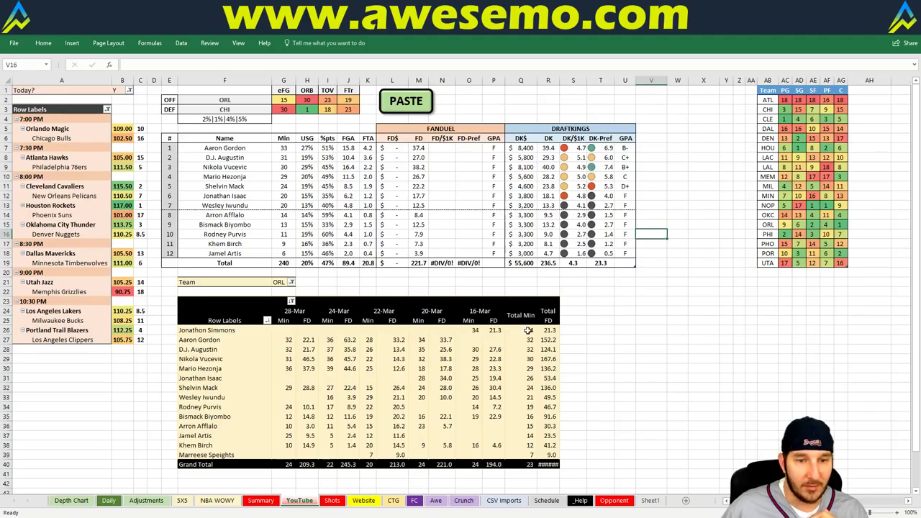
mouse_move(528, 330)
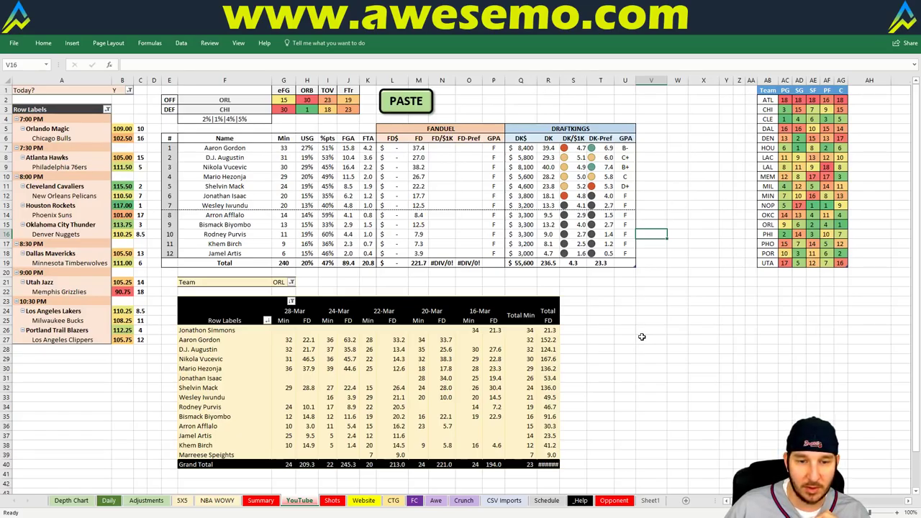
right_click(423, 350)
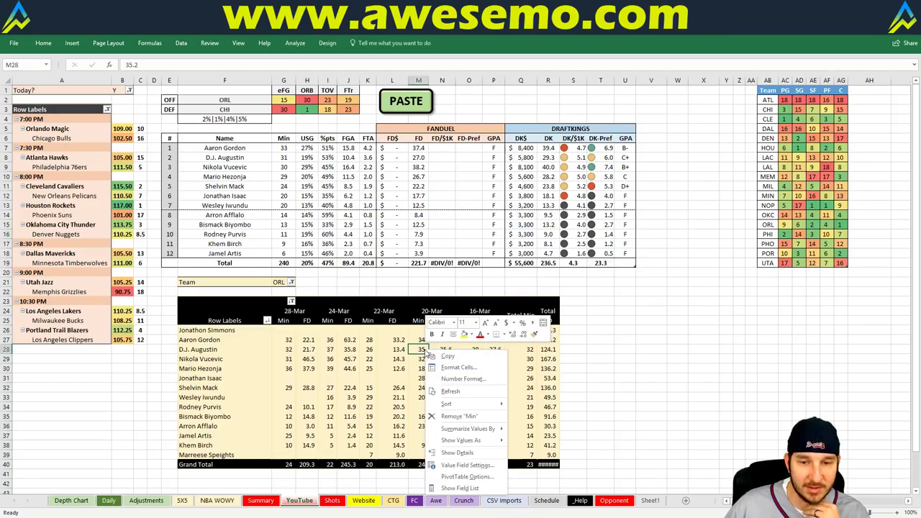
key("Escape")
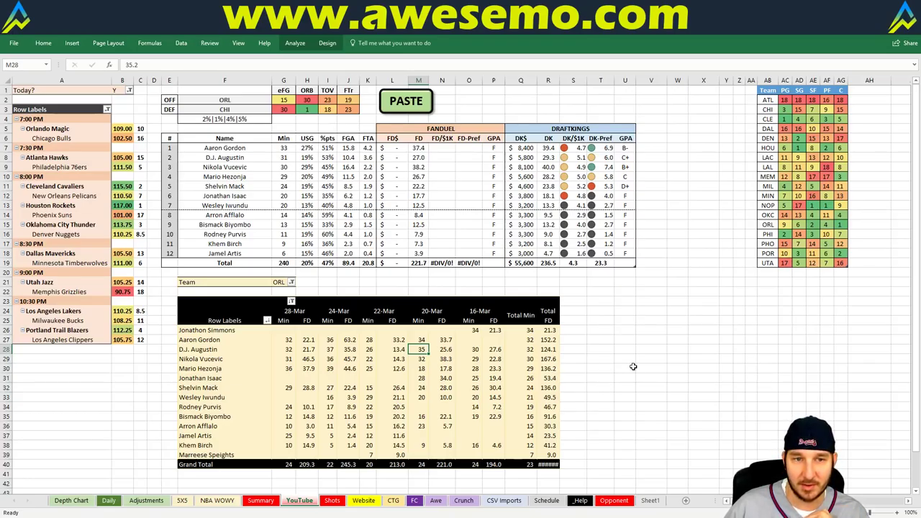
left_click(743, 351)
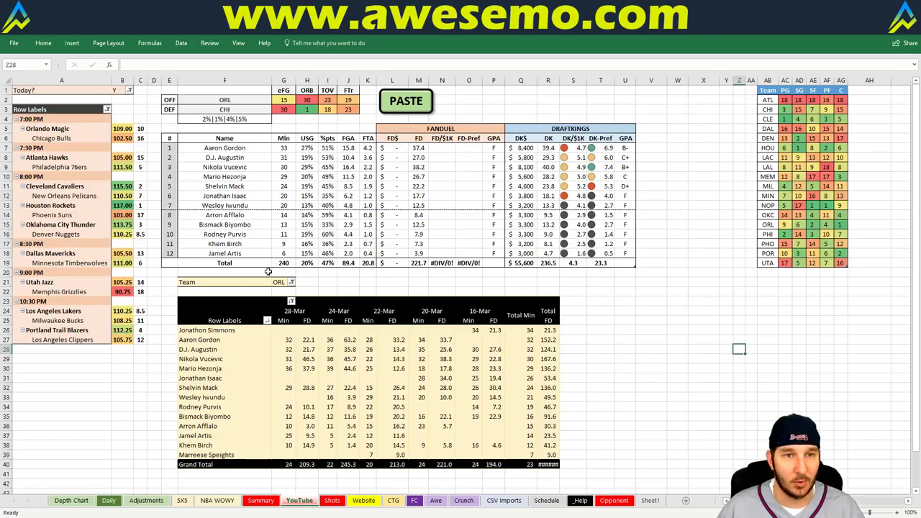
Switch the Team filter above the recent-games pivot table to CHI.
left_click(280, 281)
type("CHI")
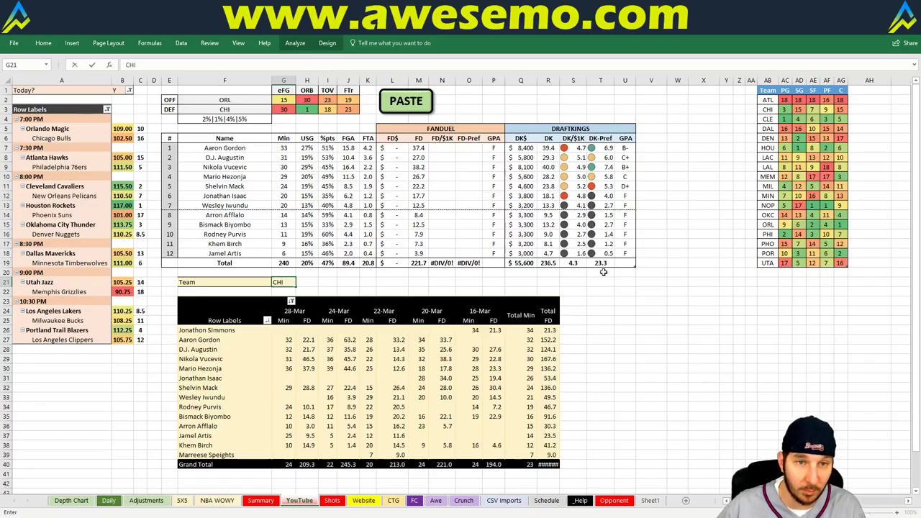
key("Return")
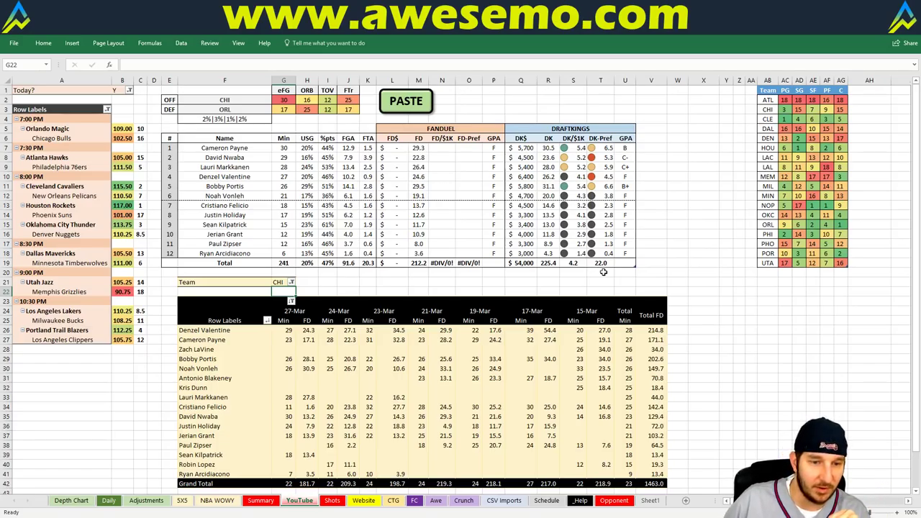
right_click(445, 377)
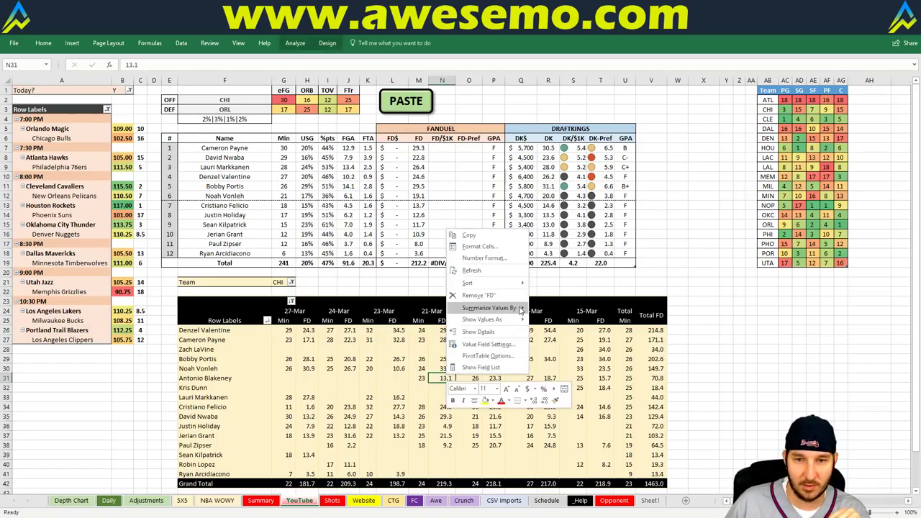
key("Escape")
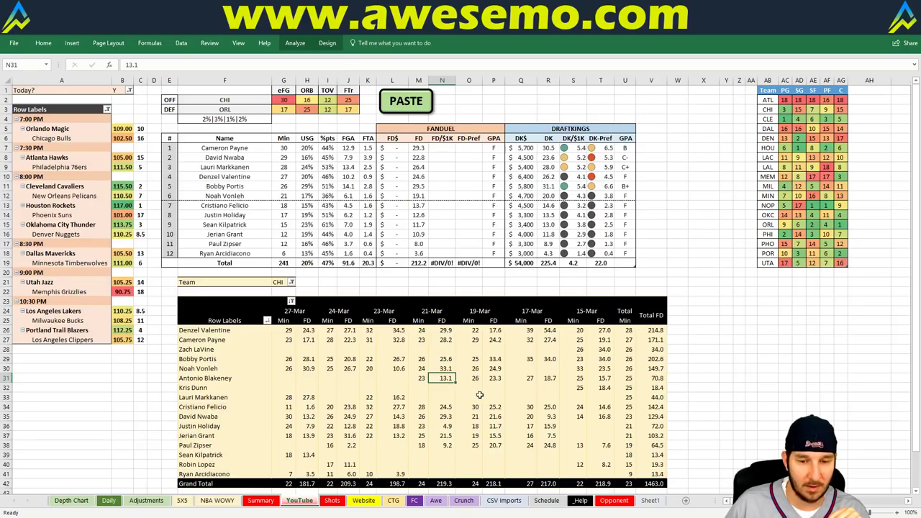
Refresh the player game-log table on the CSV Imports sheet.
left_click(546, 500)
left_click(505, 500)
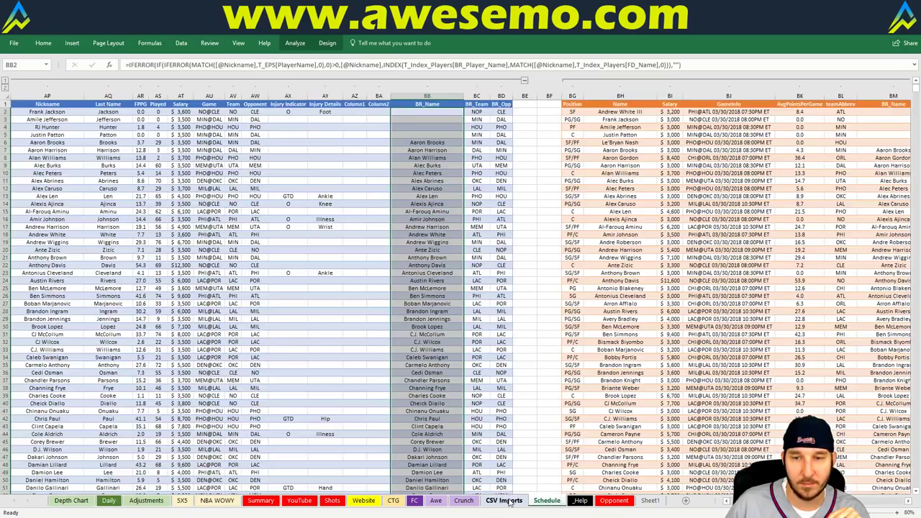
scroll(461, 287, "right", 10)
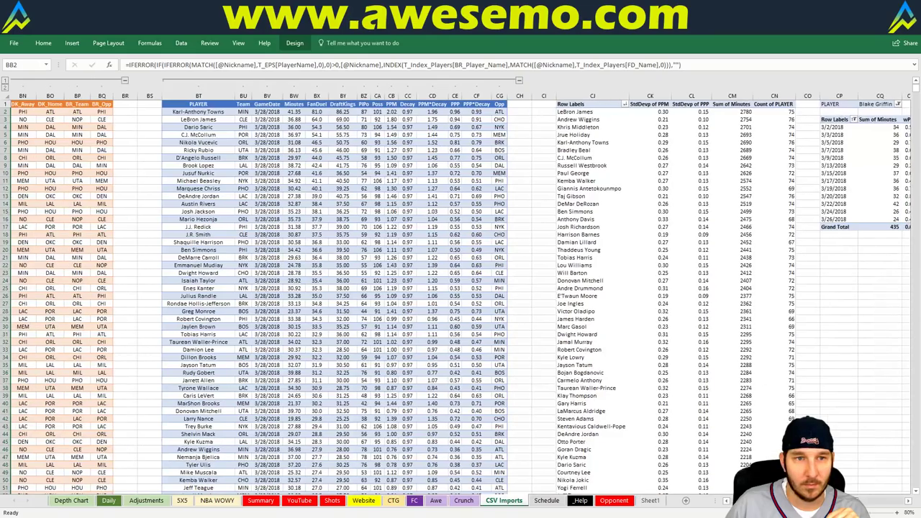
right_click(409, 252)
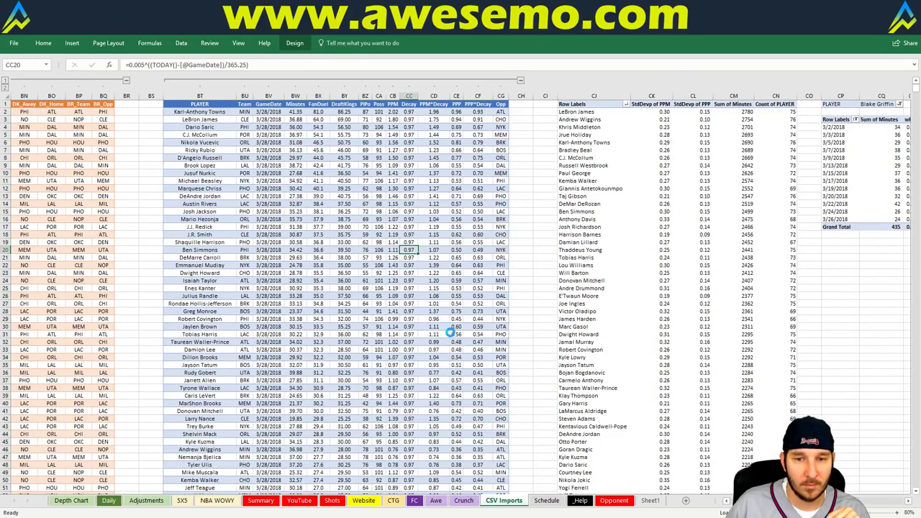
left_click(440, 330)
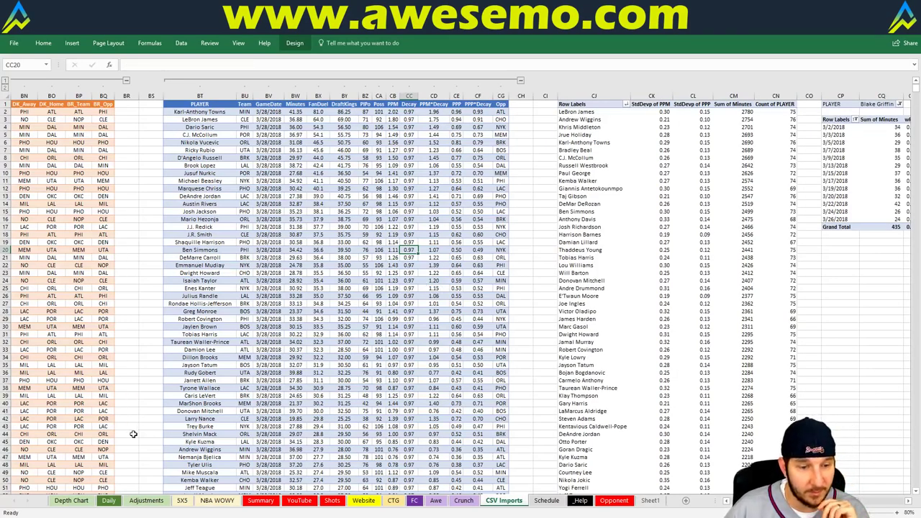
Return to the YouTube sheet and set the pivot table's Team filter to ATL.
left_click(301, 506)
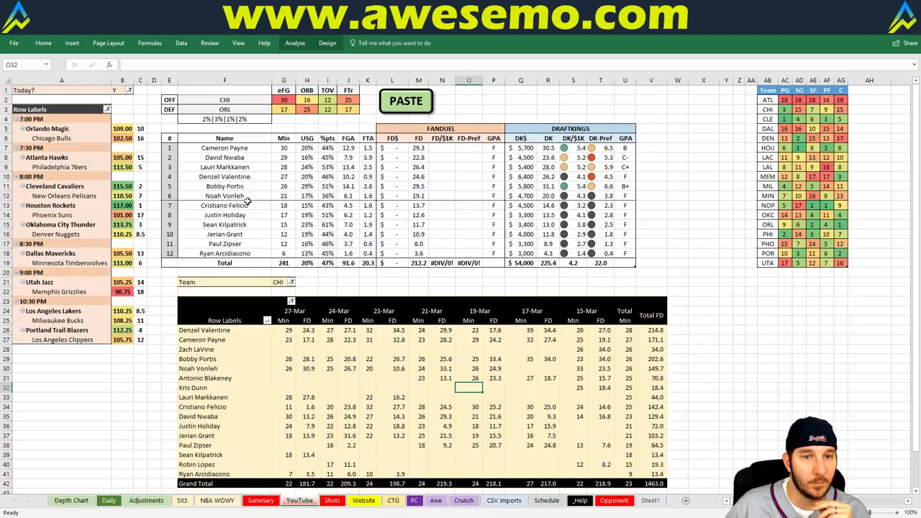
left_click(277, 281)
type("ATL")
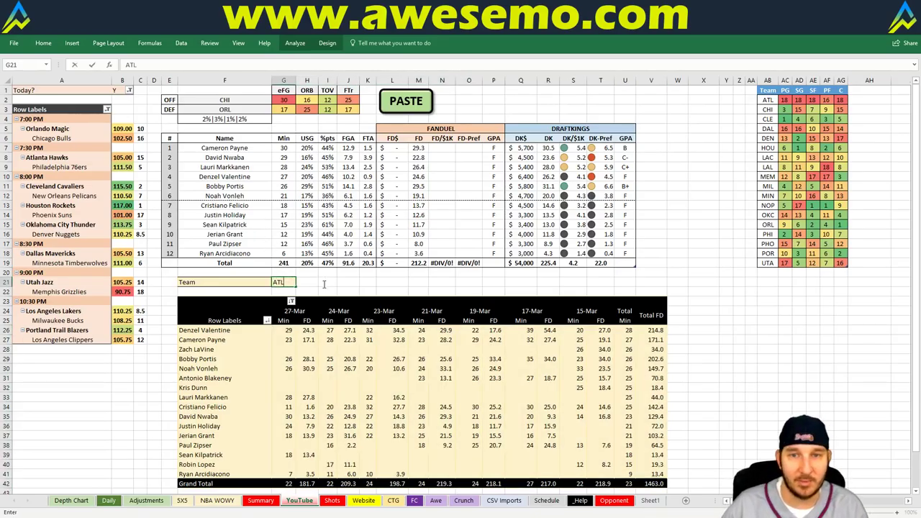
key("Return")
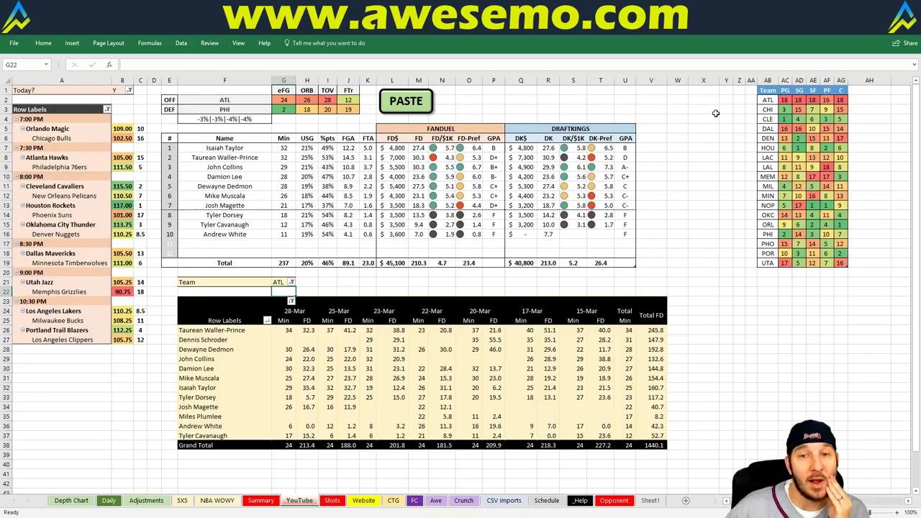
left_click(155, 108)
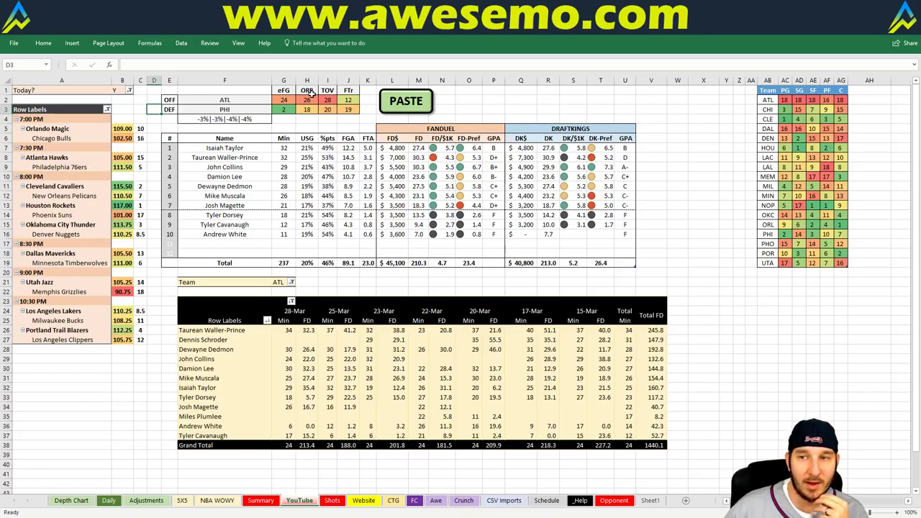
left_click(620, 100)
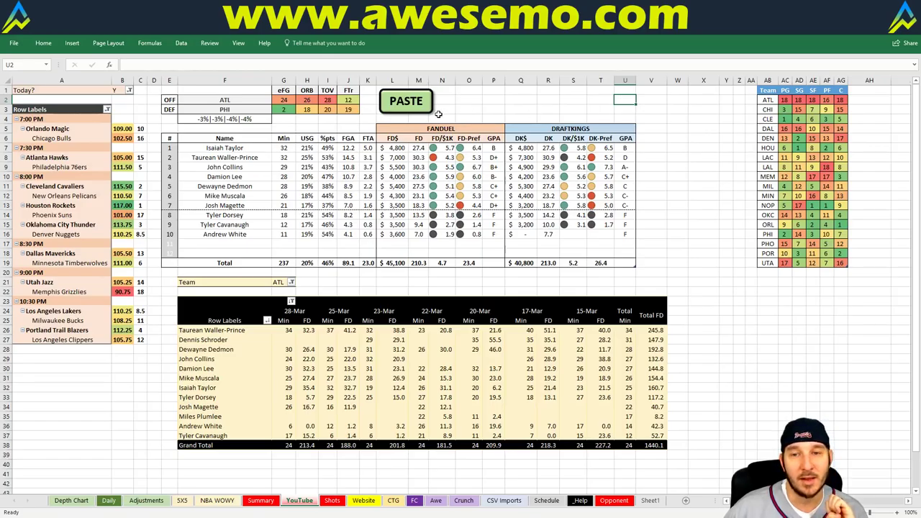
left_click(477, 112)
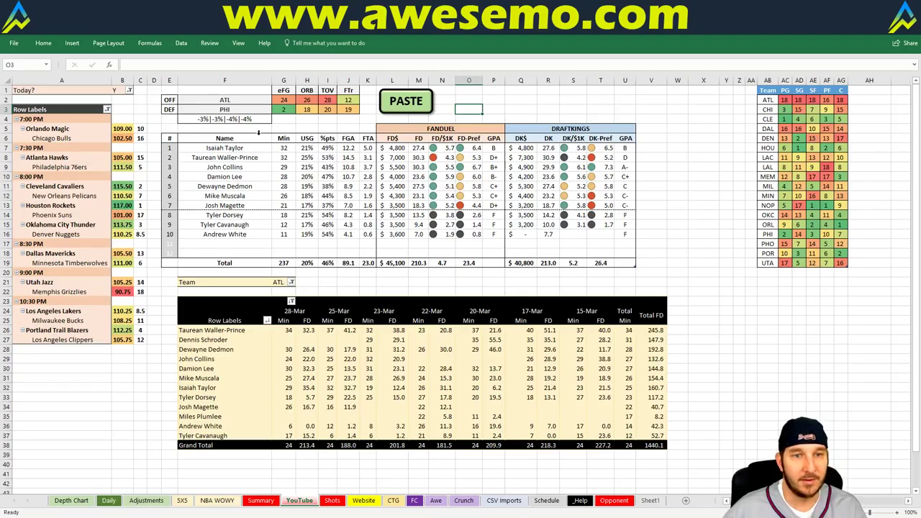
Change the Team filter to PHI to show that team's projections and recent games.
left_click(283, 282)
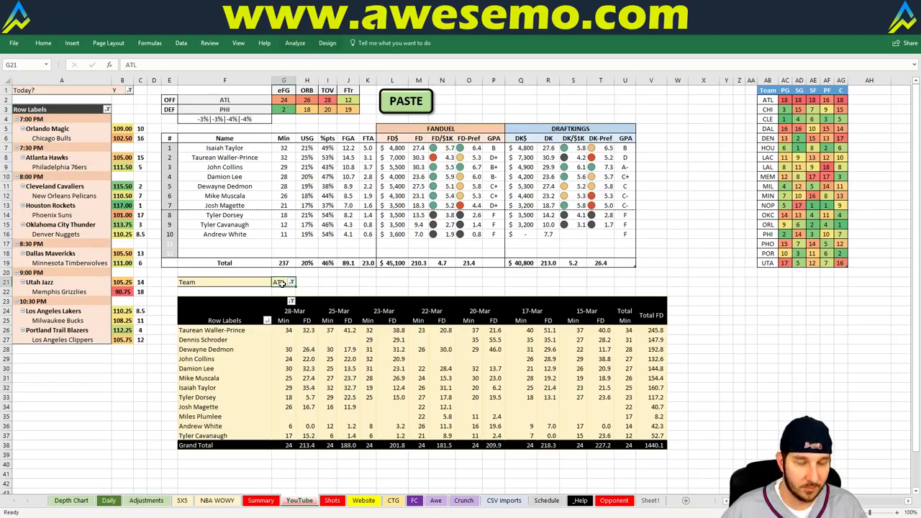
type("PHI")
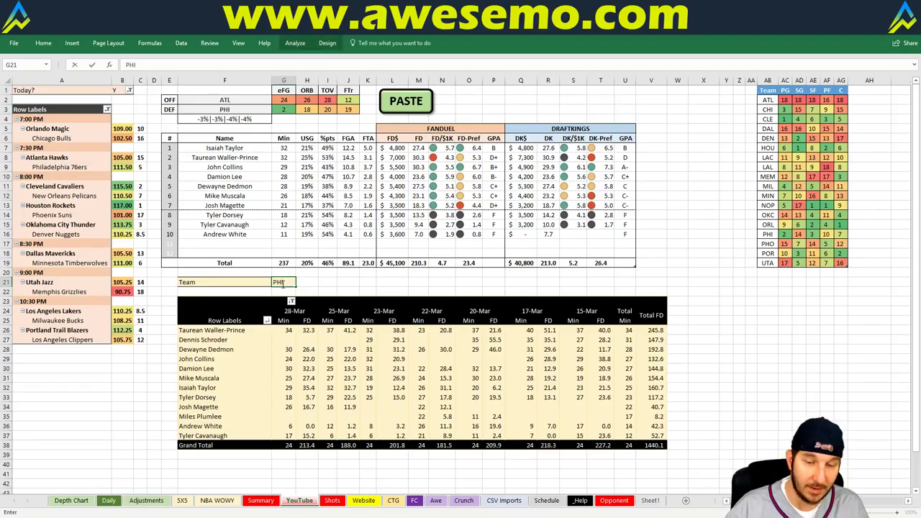
key("Return")
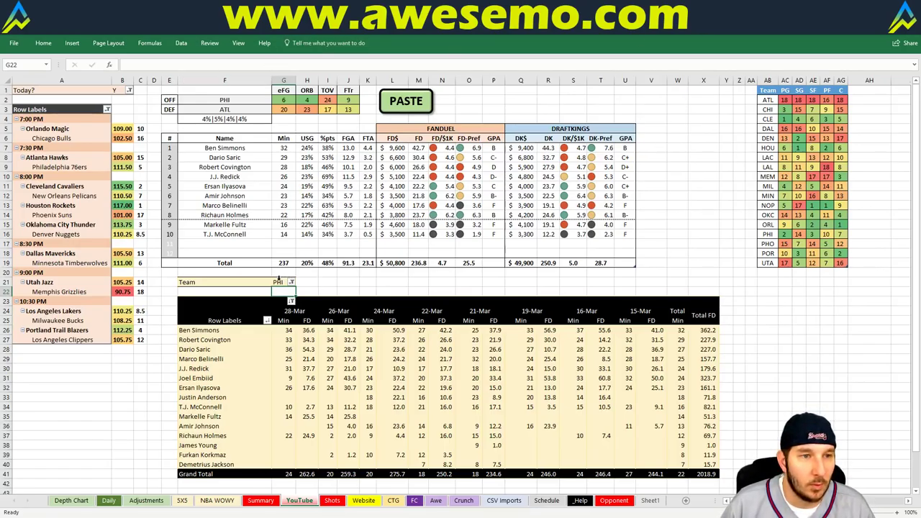
Change the Team filter to CLE to show that team's projections and recent games.
left_click(278, 281)
type("CLE")
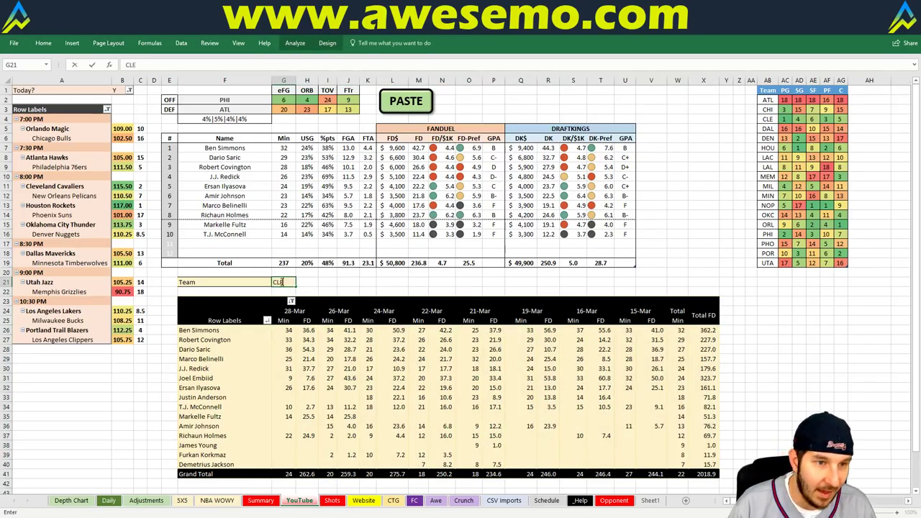
key("Return")
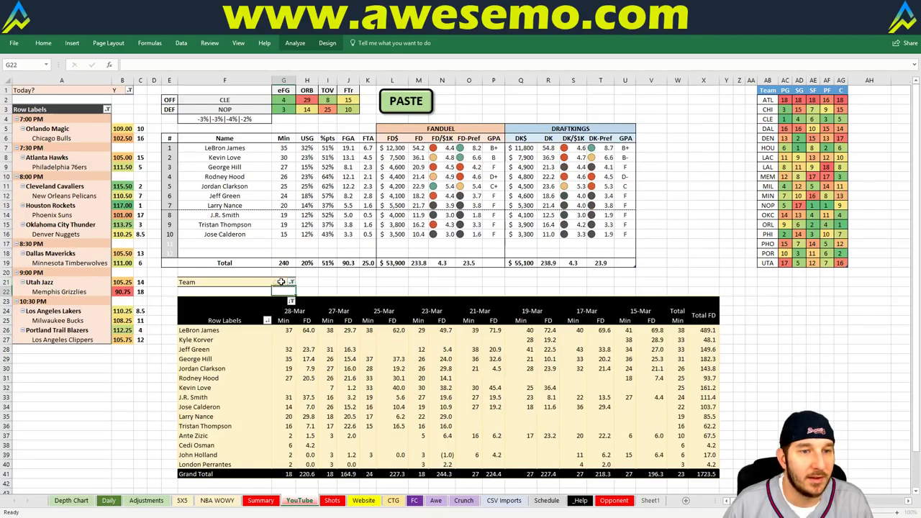
Change the Team filter to NOP to show that team's projections and recent games.
left_click(334, 275)
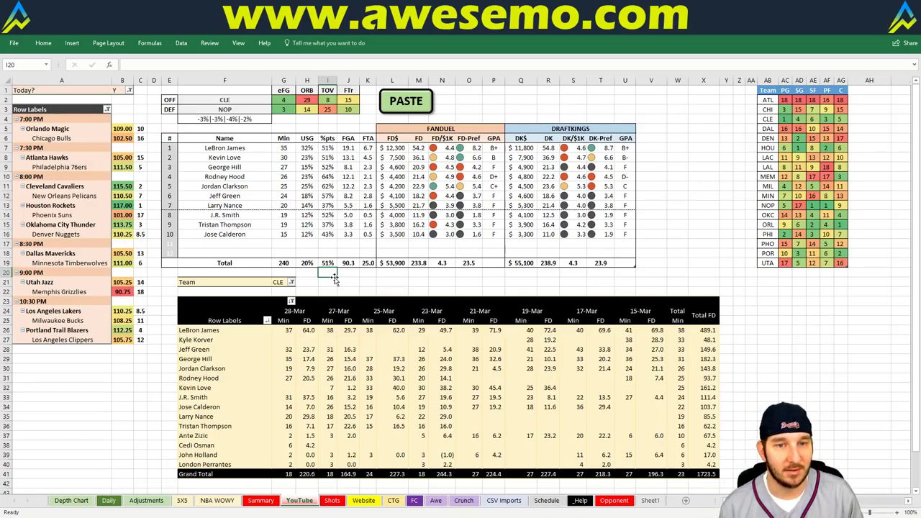
key("Down")
key("Left")
key("Left")
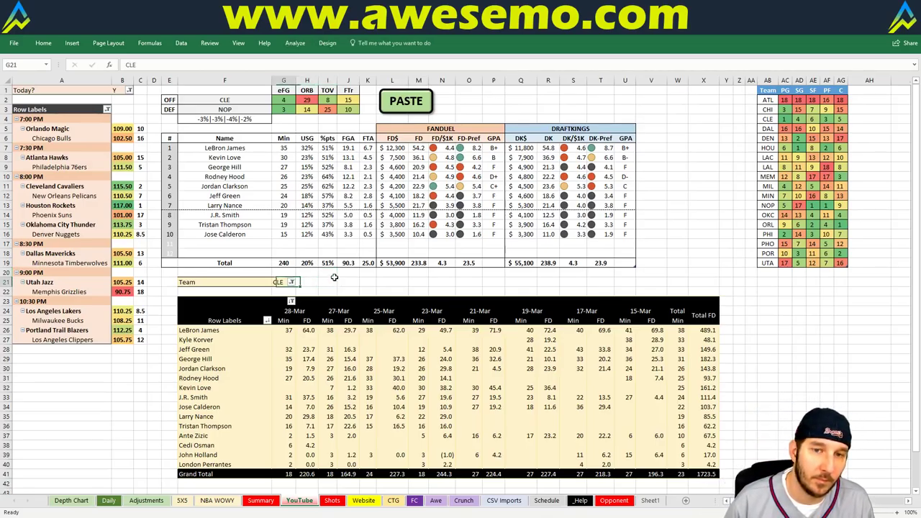
type("NOP")
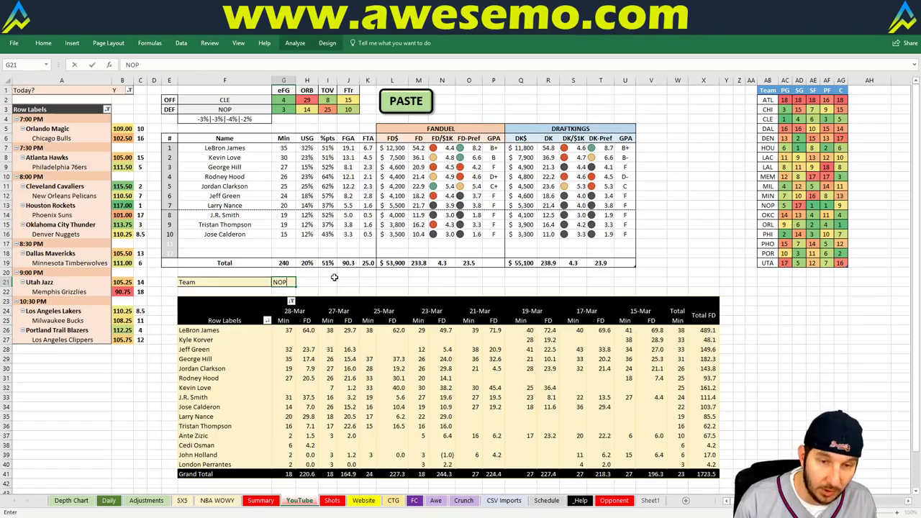
key("Return")
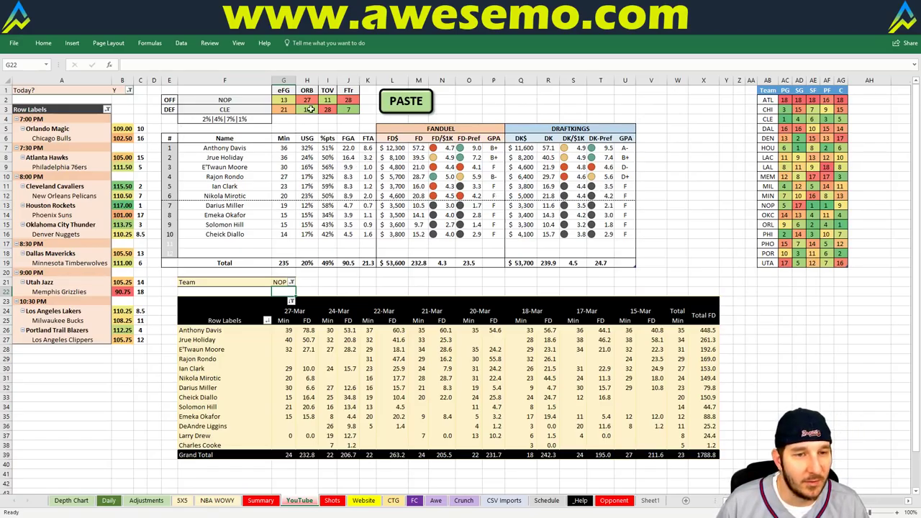
Change the Team filter to HOU to show that team's projections and recent games.
left_click(280, 282)
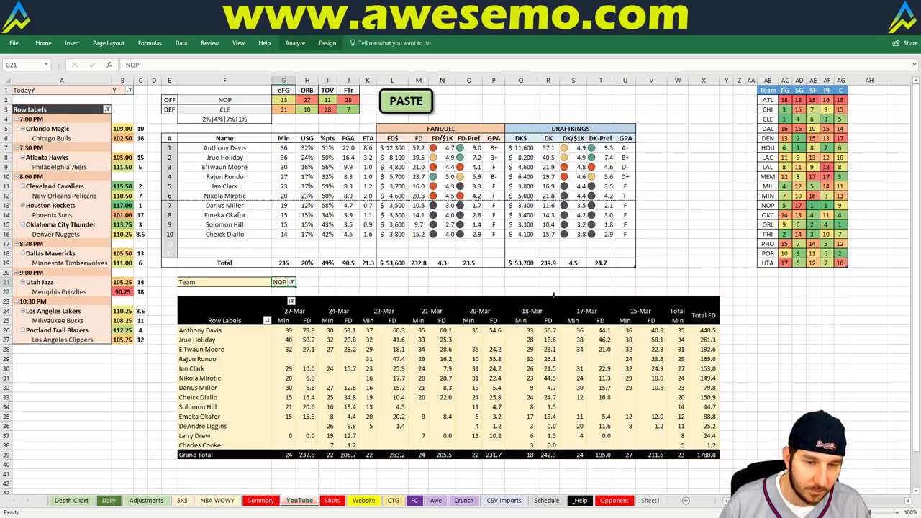
type("HOU")
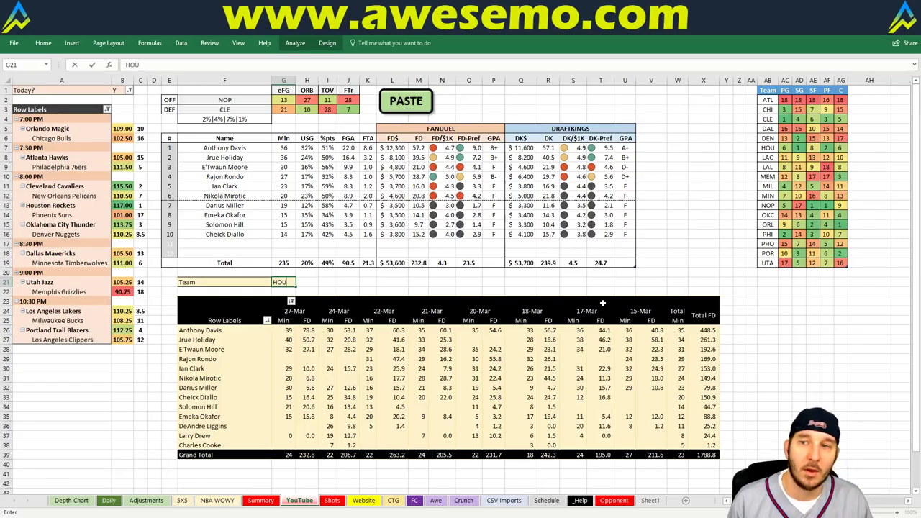
key("Return")
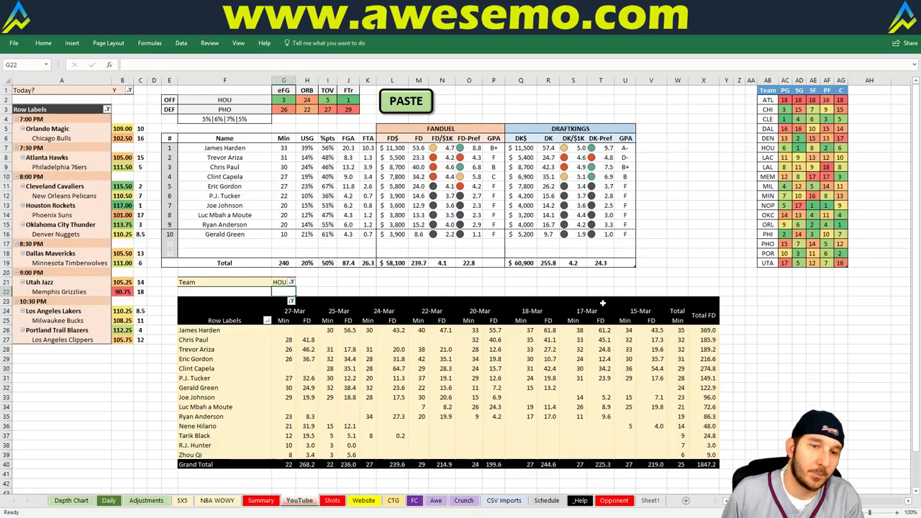
Change the Team filter to PHO to show that team's projections and recent games.
key("Up")
type("PHO")
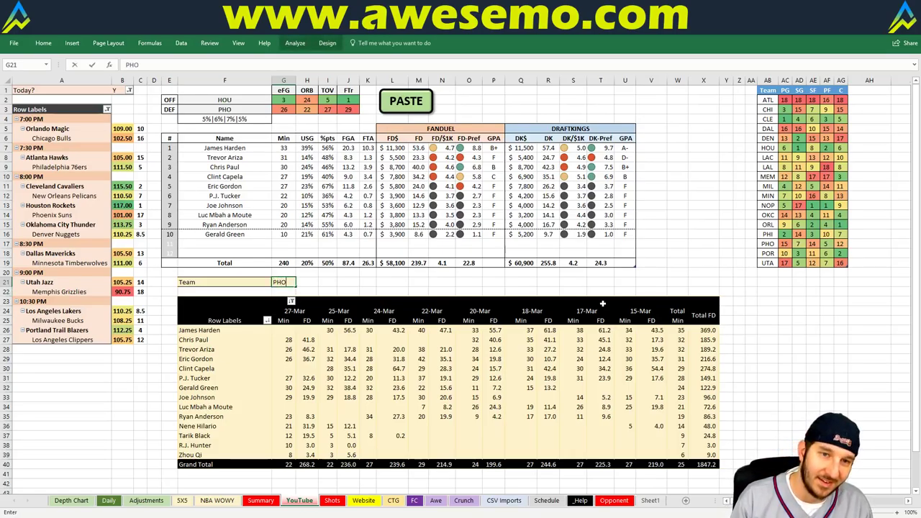
key("Return")
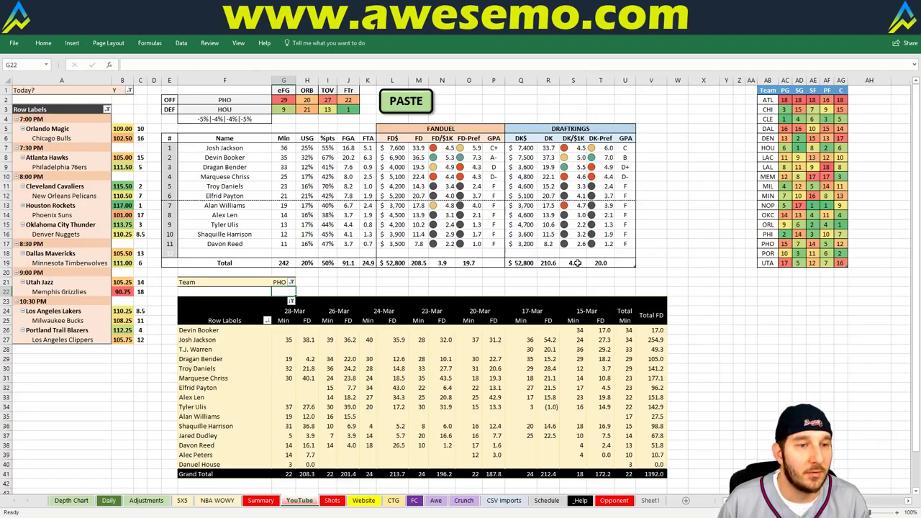
Change the Team filter to OKC and select the first three player names in the projections table.
left_click(281, 282)
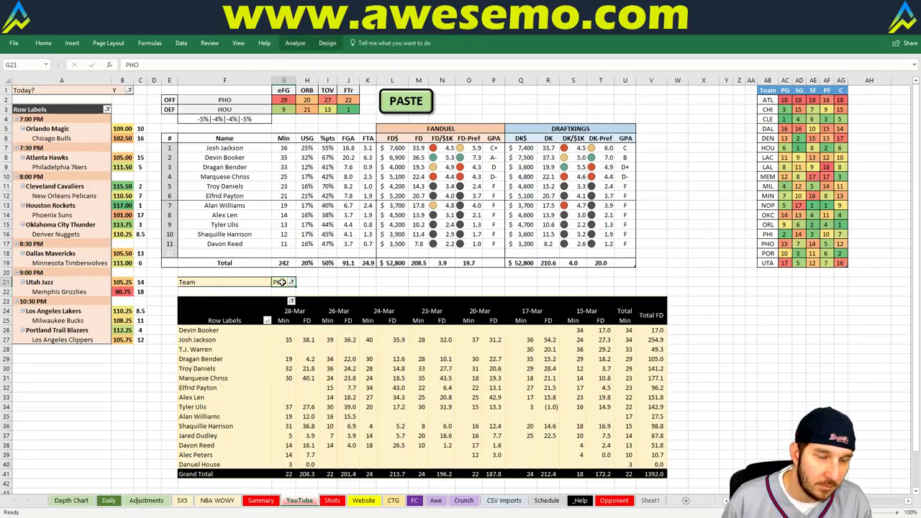
type("OKC")
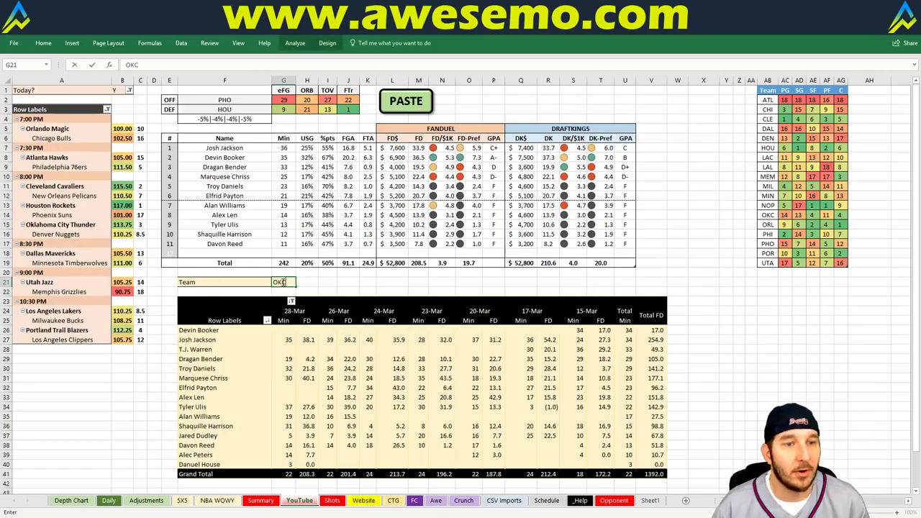
key("Return")
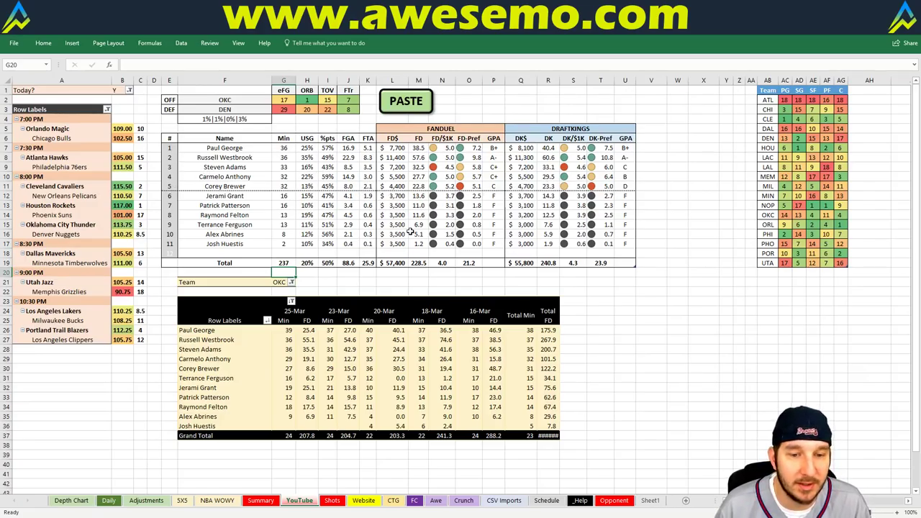
left_click(540, 186)
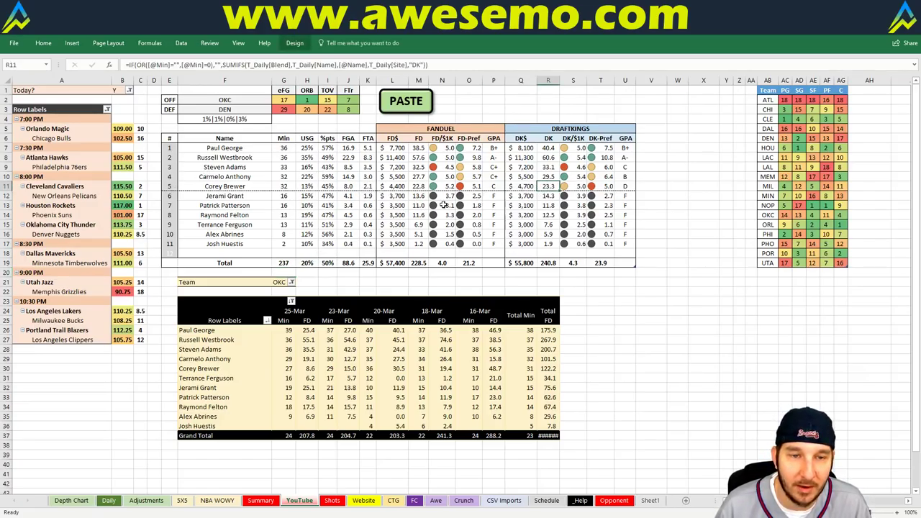
left_click_drag(251, 146, 252, 167)
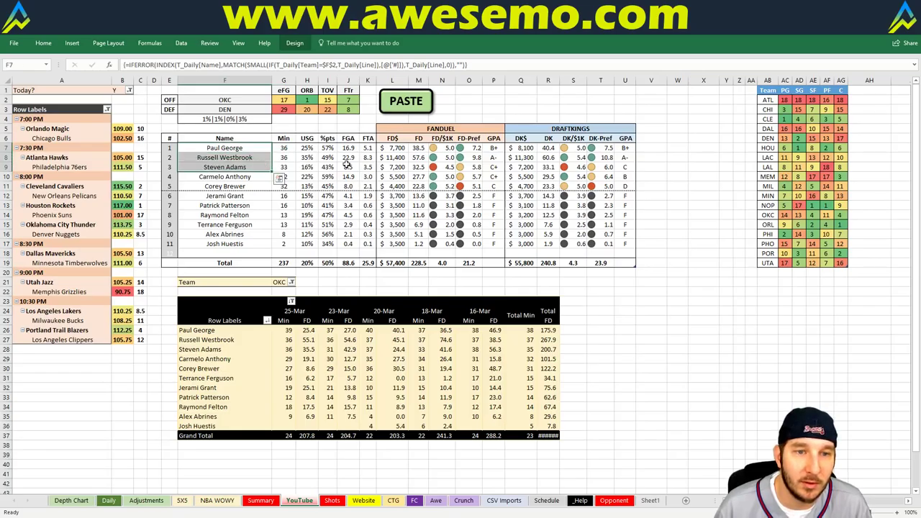
Change the Team filter to DEN to show that team's projections and recent games.
left_click(286, 281)
type("DEN")
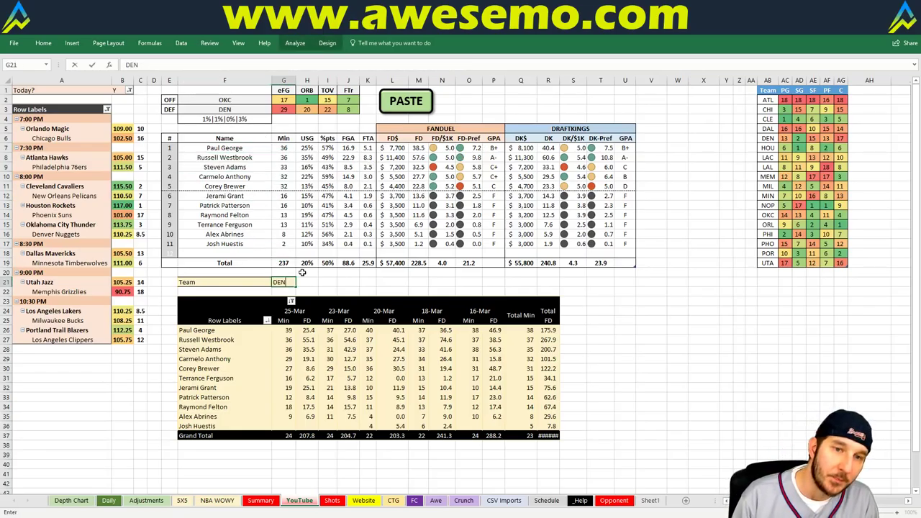
key("Return")
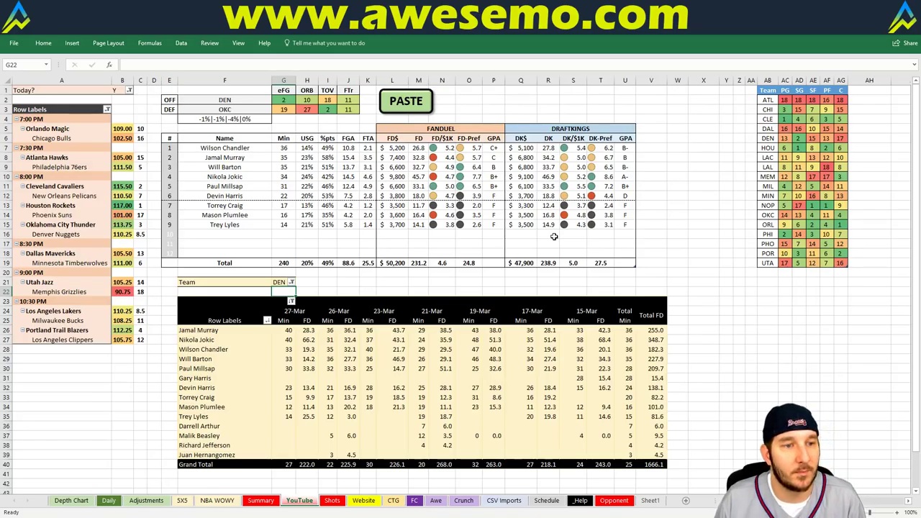
Change the Team filter to DAL to show that team's projections and recent games.
left_click(282, 282)
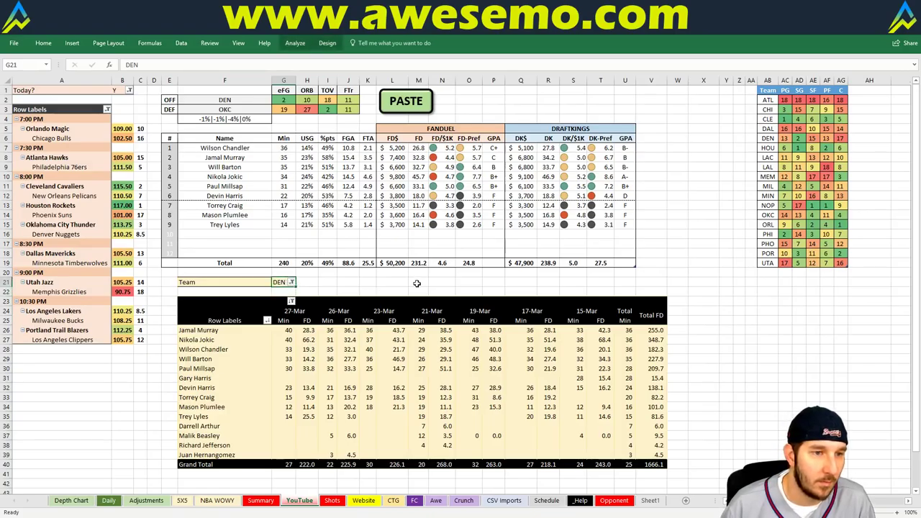
type("DAL")
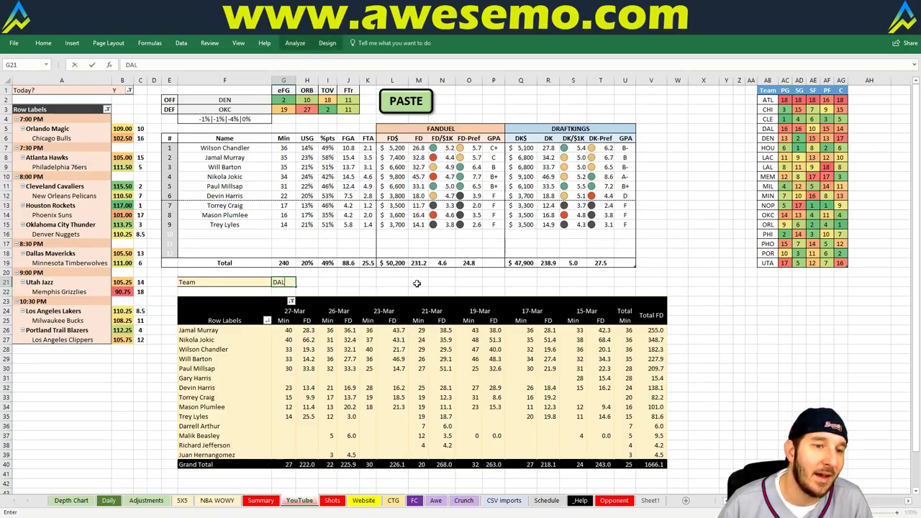
key("Return")
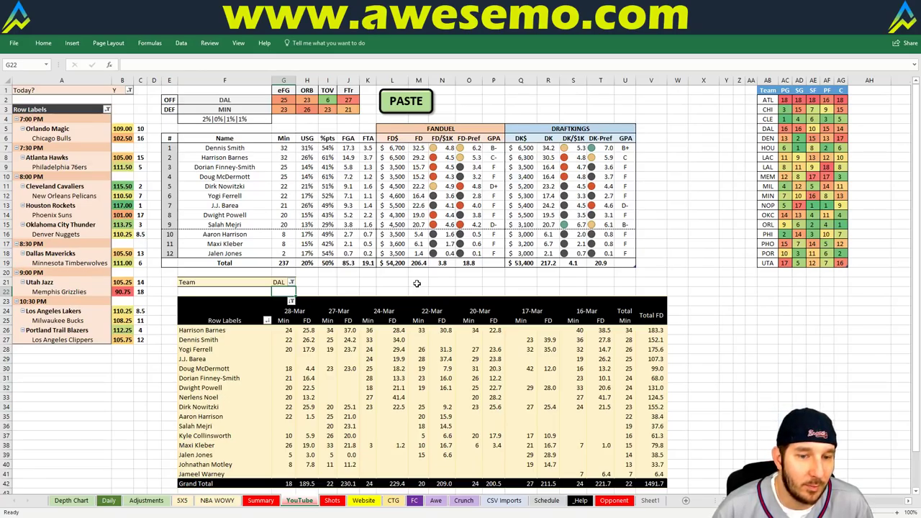
Examine the Dallas players' minutes and fantasy points for the 28-Mar game in the recent games table.
left_click_drag(287, 331, 285, 469)
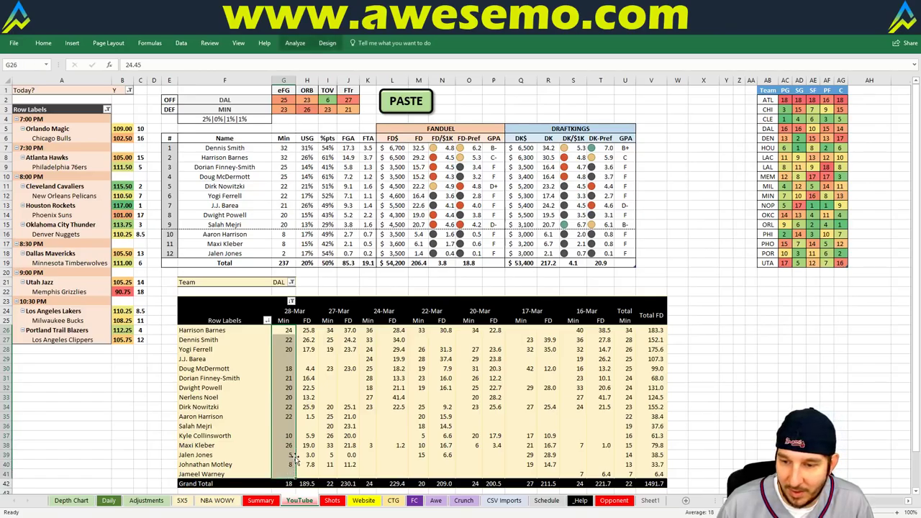
left_click(314, 378)
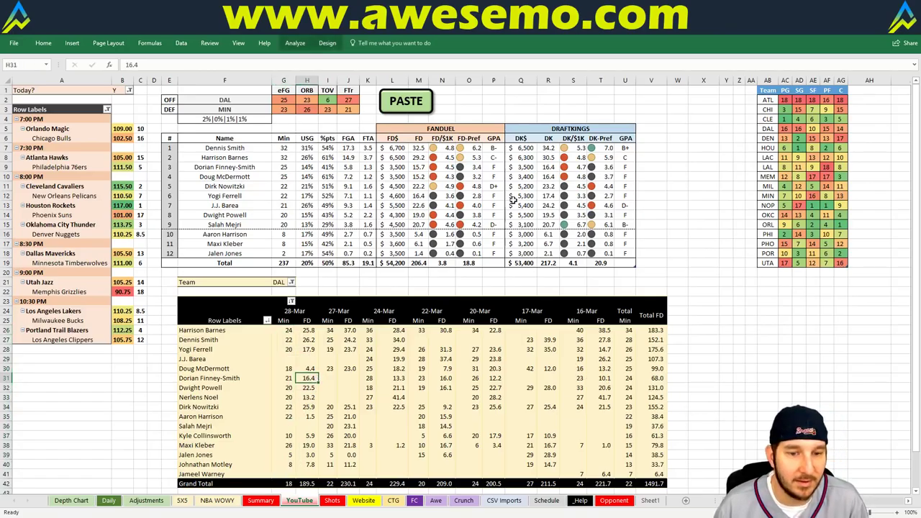
left_click(329, 388)
left_click(292, 357)
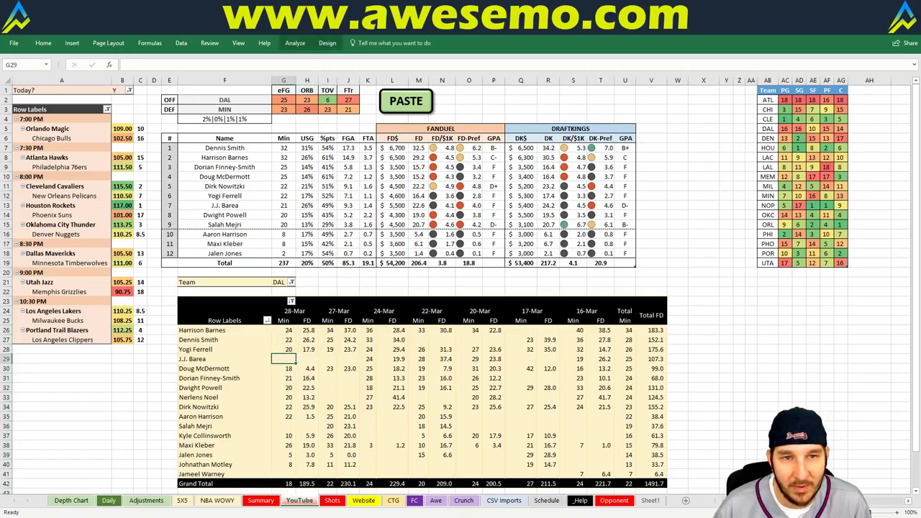
Change the Team filter to MIN to show that team's projections and recent games.
left_click(285, 278)
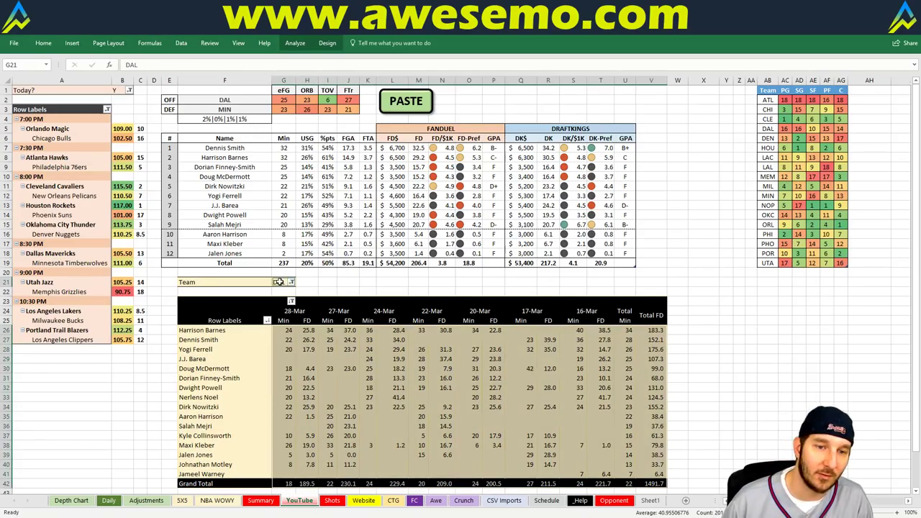
left_click(280, 280)
type("MIN")
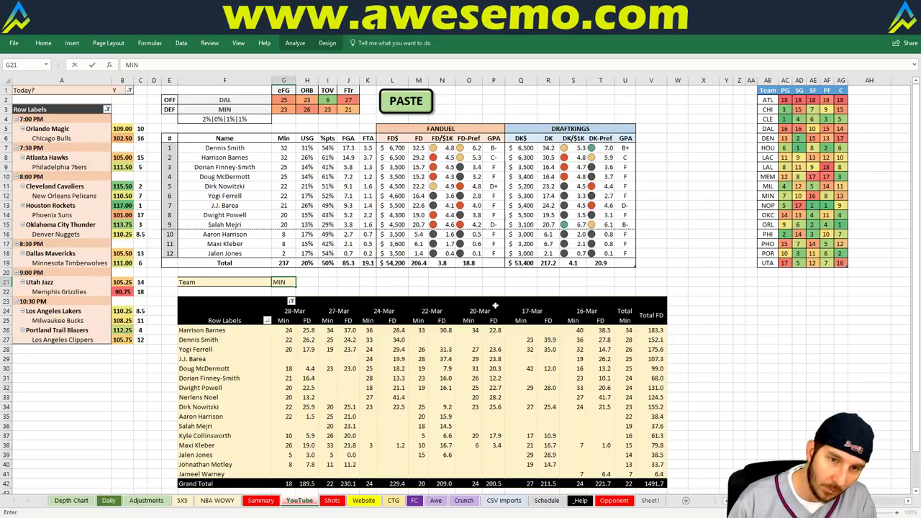
key("Return")
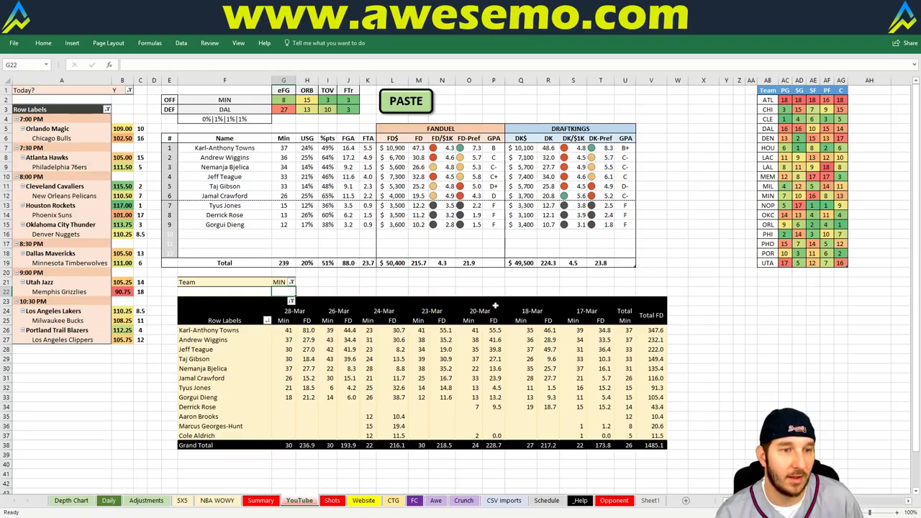
Change the Team filter to UTA to show that team's projections and recent games.
key("Up")
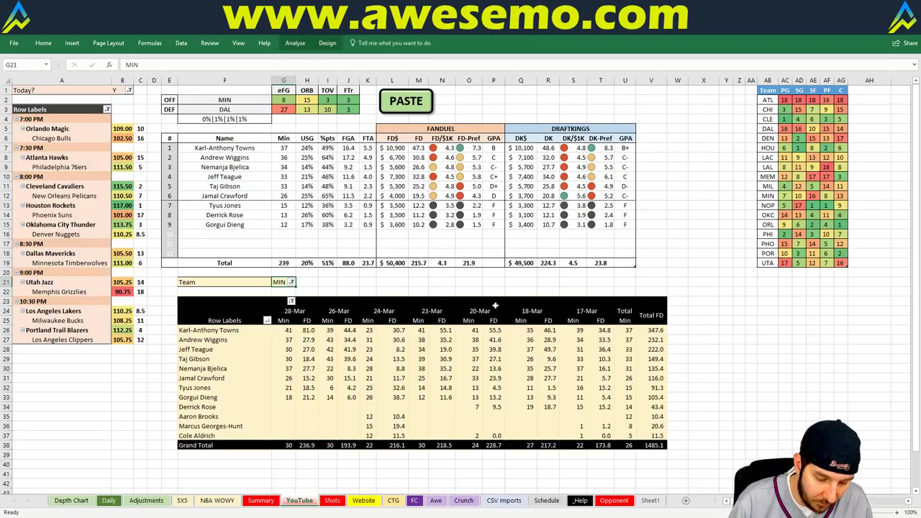
type("UTA")
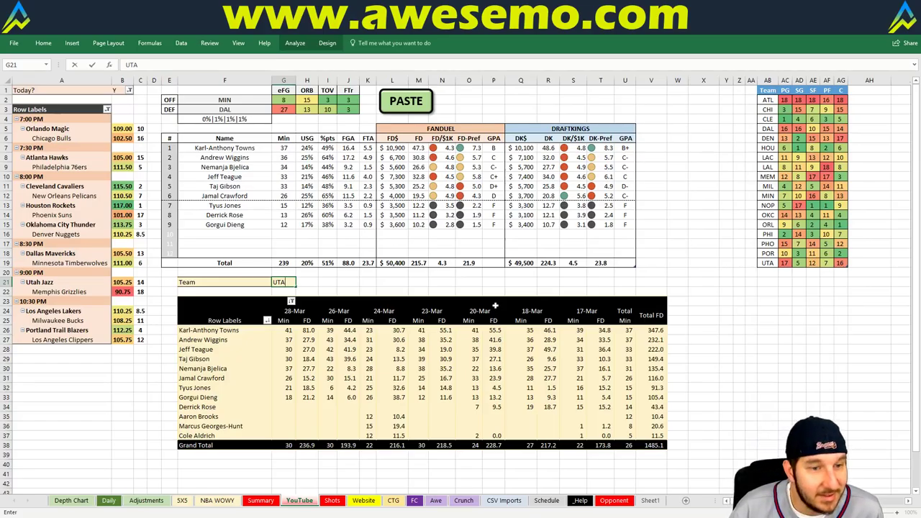
key("Return")
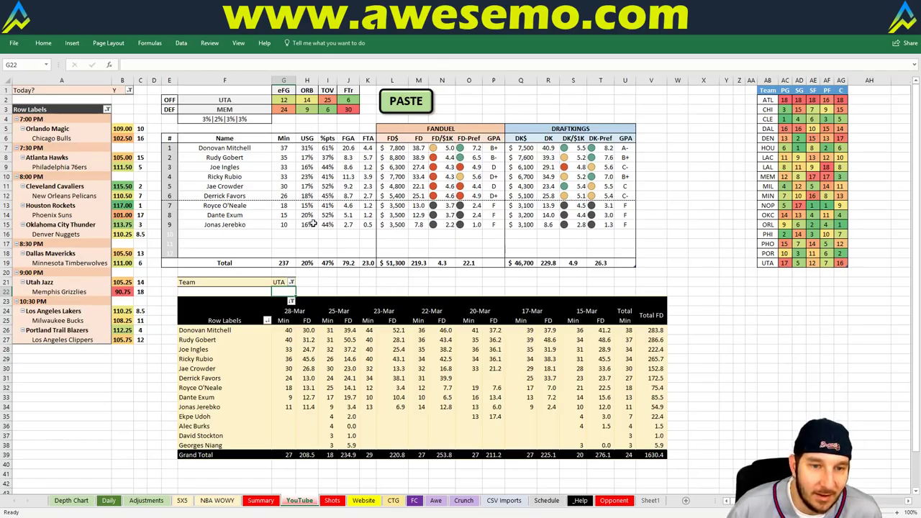
Change the Team filter to MEM to show that team's projections and recent games.
left_click(281, 282)
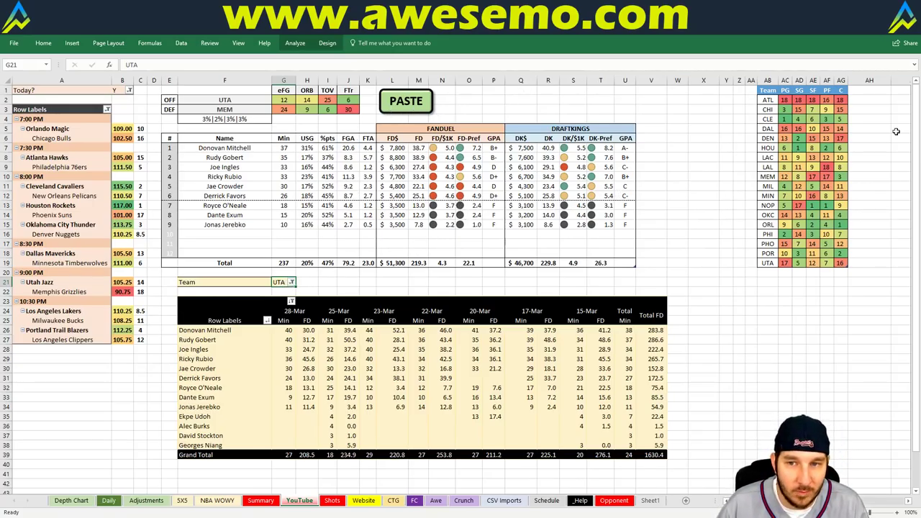
type("MEM")
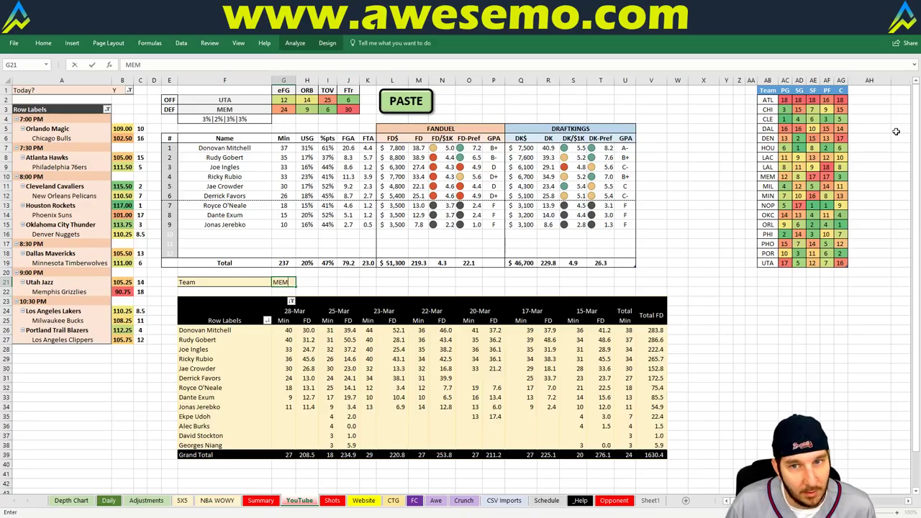
key("Return")
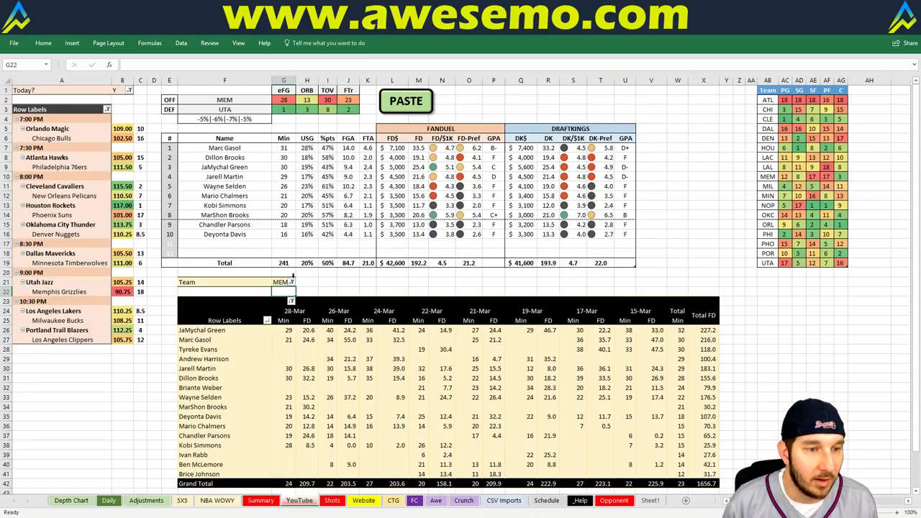
Change the Team filter to LAL to show that team's projections and recent games.
left_click(291, 281)
type("LAL")
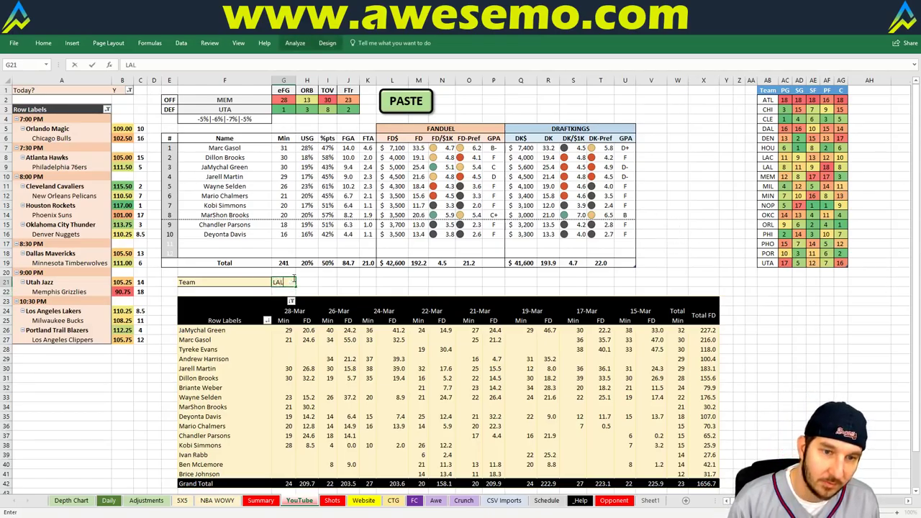
key("Return")
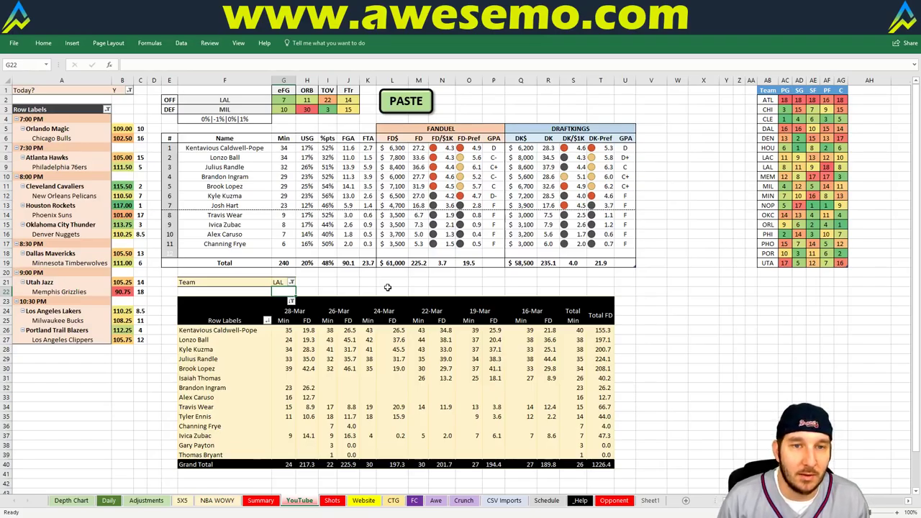
Change the Team filter to MIL to show that team's projections and recent games.
key("Up")
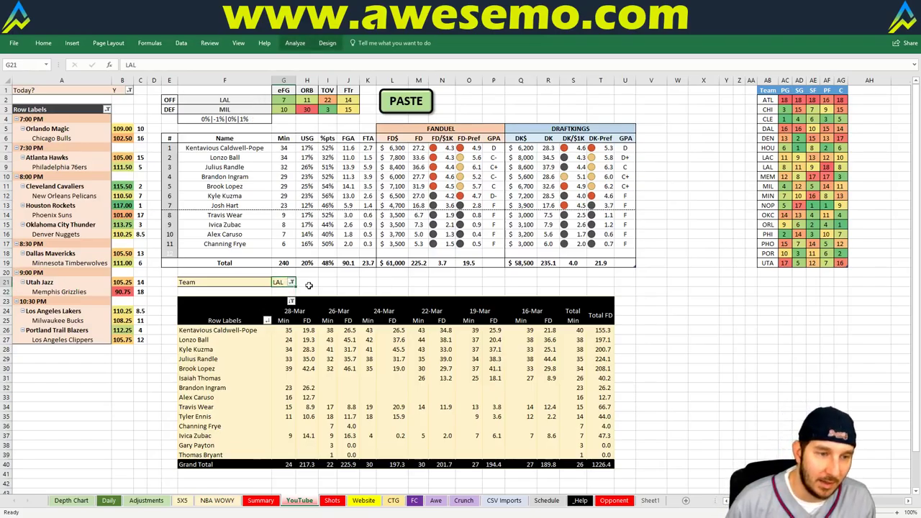
type("MIL")
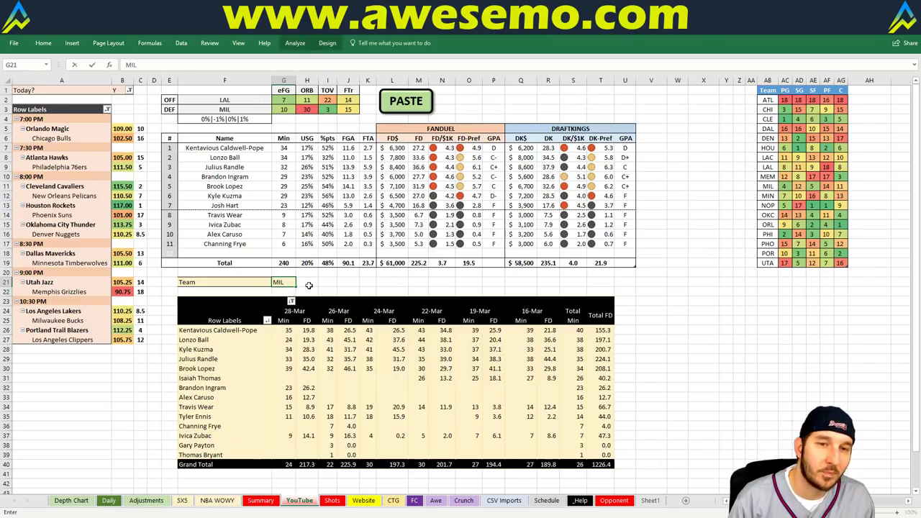
key("Return")
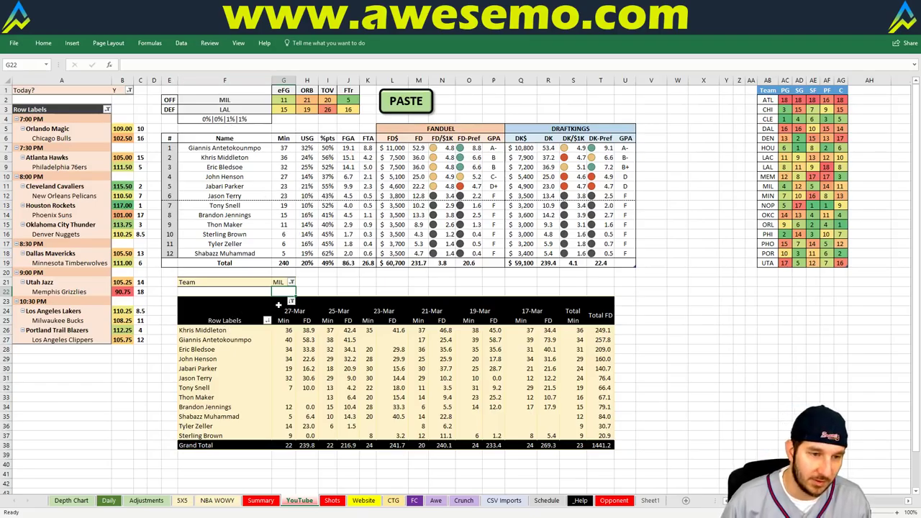
type("POR")
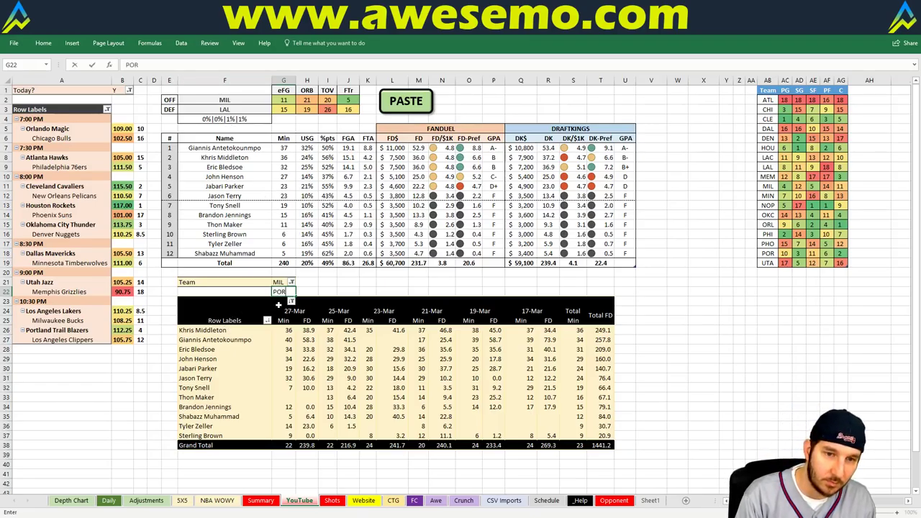
key("Return")
key("Up")
key("Delete")
Change the Team filter to POR to show that team's projections and recent games.
key("Up")
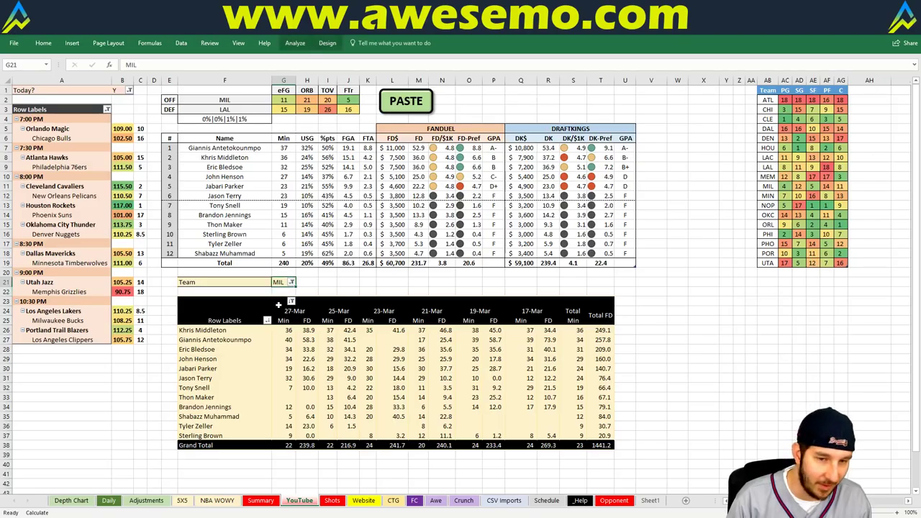
type("POR")
key("Return")
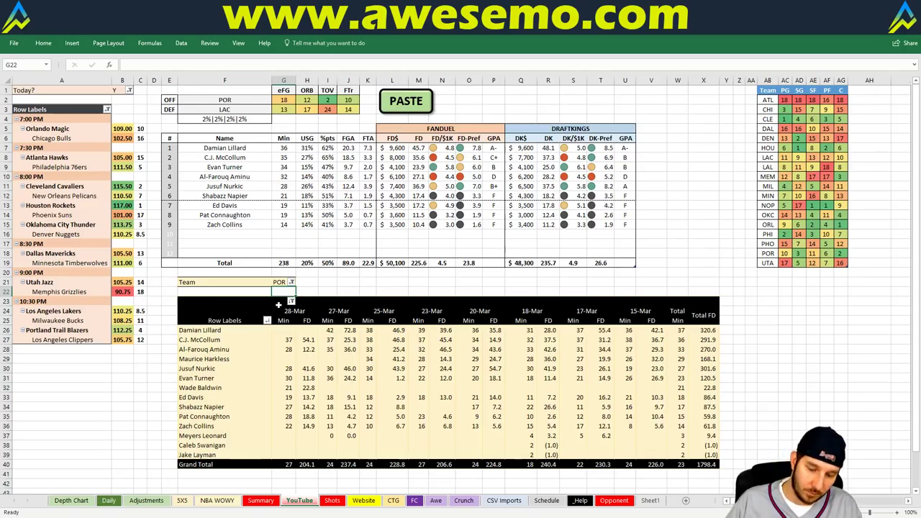
Change the Team filter to LAC to show that team's projections and recent games.
key("Up")
type("LAC")
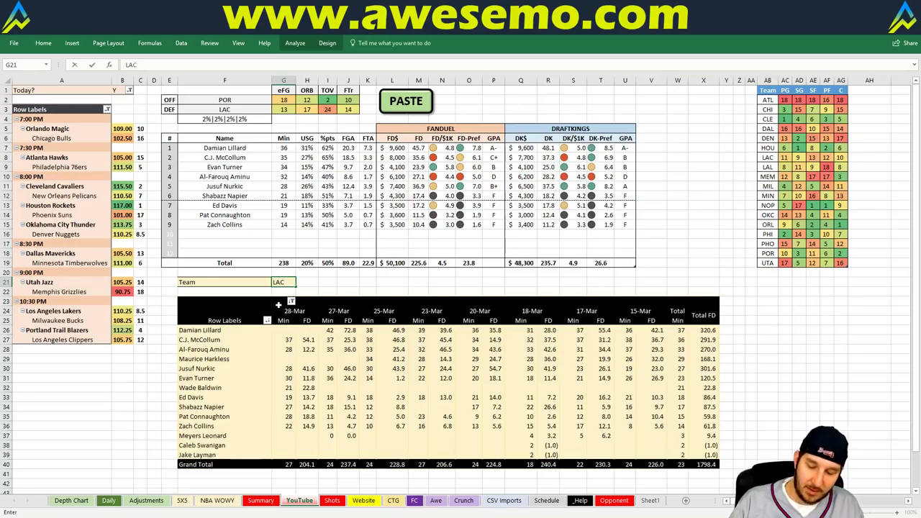
key("Up")
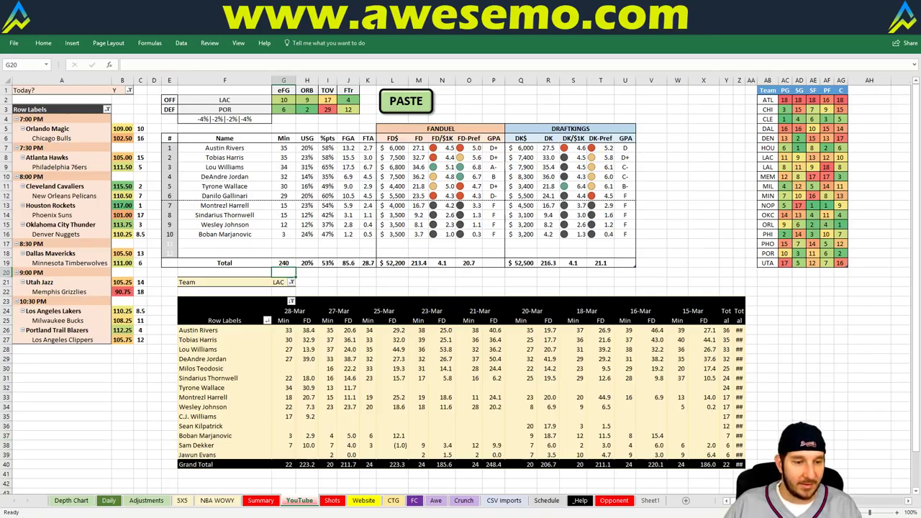
Switch to the Chrome browser and search Google for "538 nba".
key("alt+Tab")
key("ctrl+Tab")
left_click(656, 42)
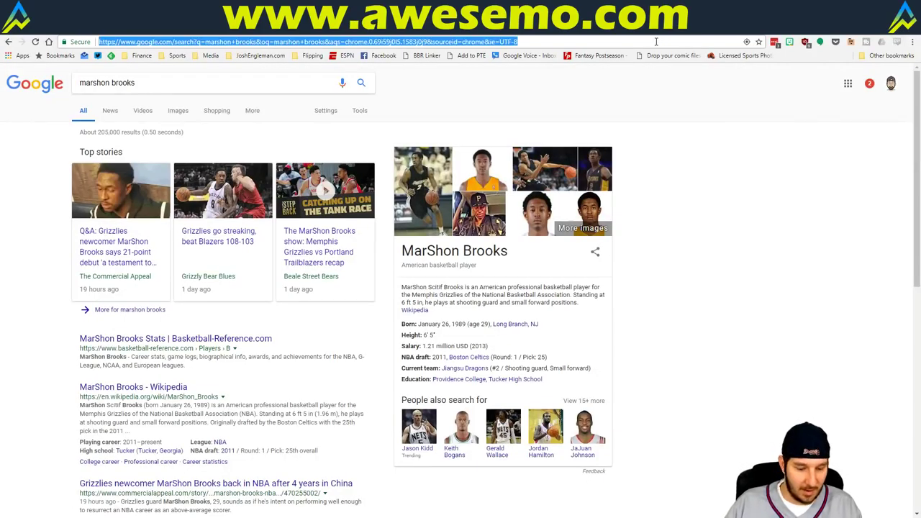
type("538")
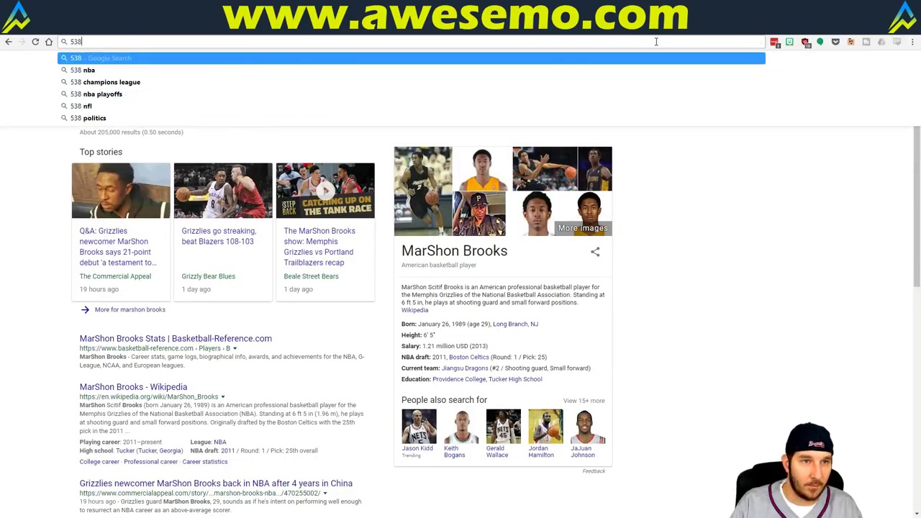
key("Down")
key("Return")
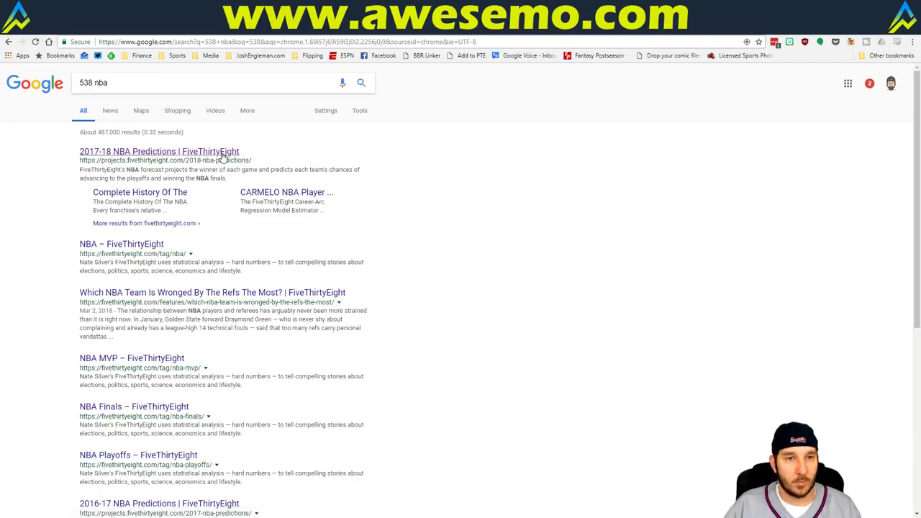
Open FiveThirtyEight's 2017-18 NBA Predictions, group the standings by conference, and examine the Western Conference teams' playoff chances.
left_click(222, 154)
left_click(398, 276)
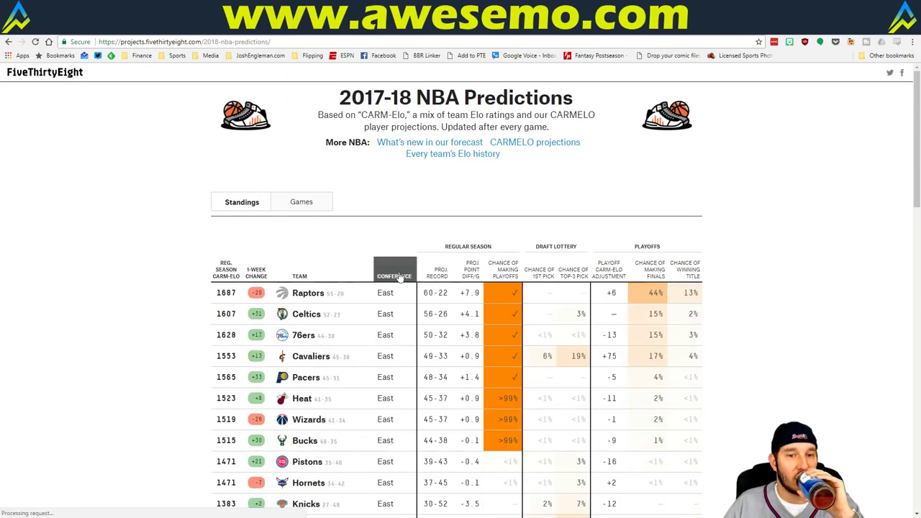
scroll(399, 279, "down", 8)
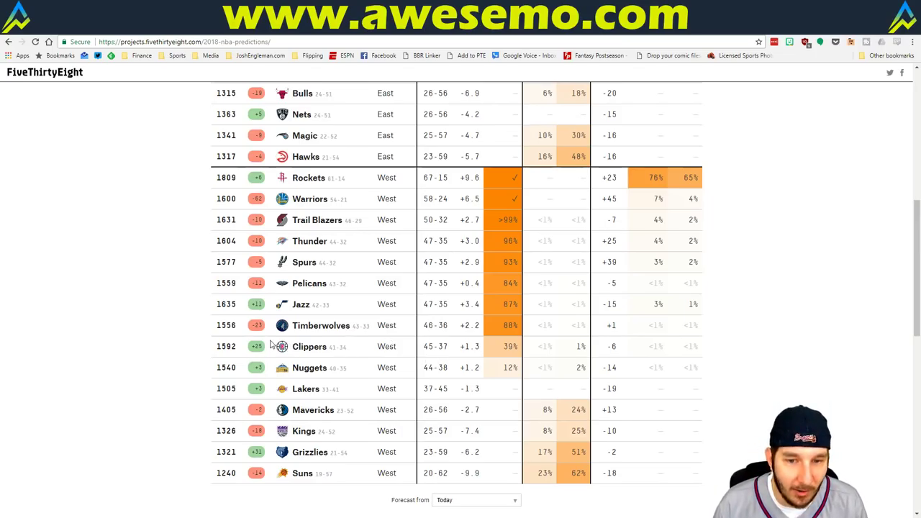
Switch to the Excel workbook and copy the player projections from the Daily sheet.
key("alt+Tab")
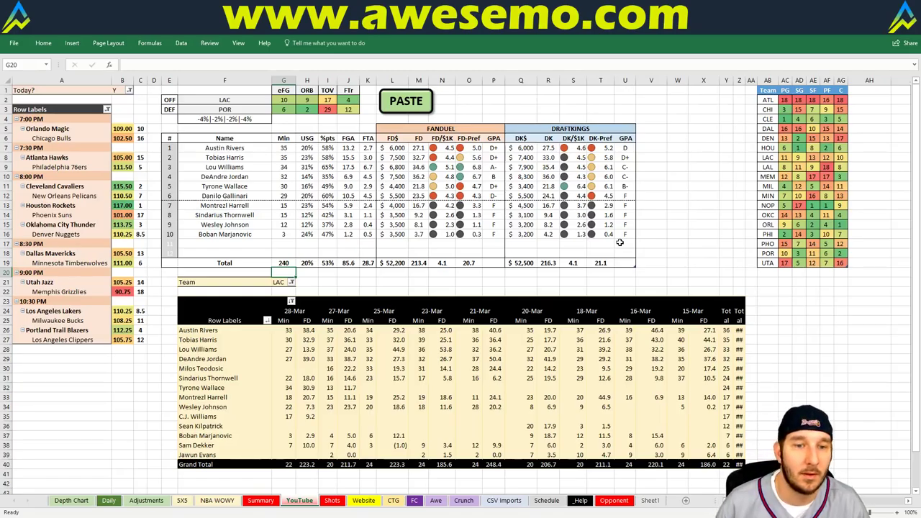
left_click(108, 500)
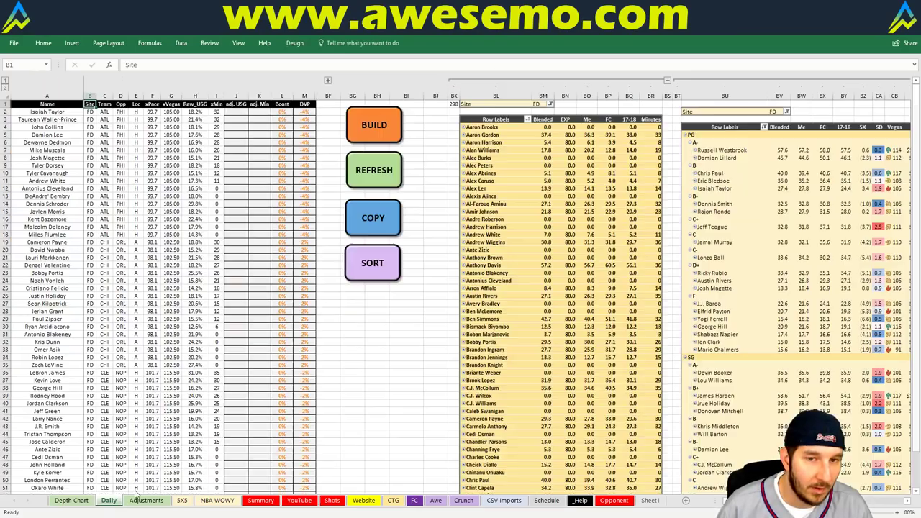
left_click(388, 219)
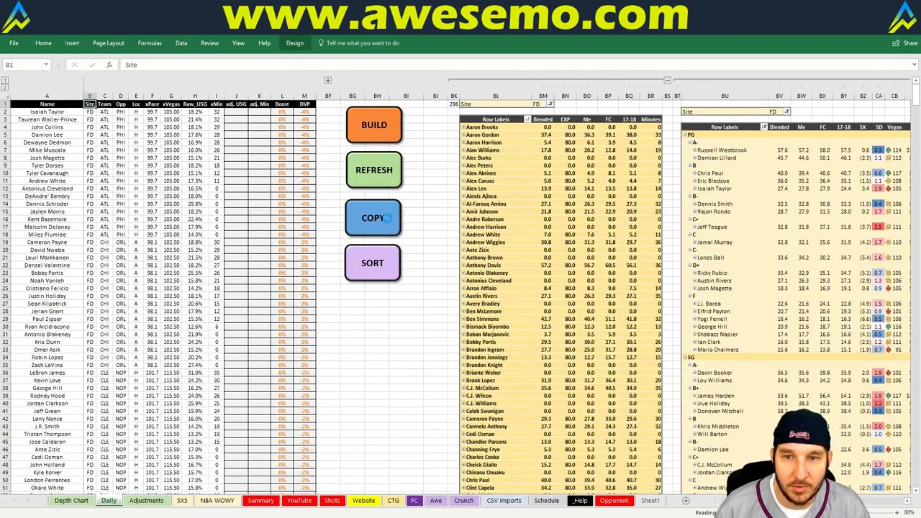
Switch to FantasyCruncher in Chrome and open the projection upload page for FanDuel NBA.
key("alt+Tab")
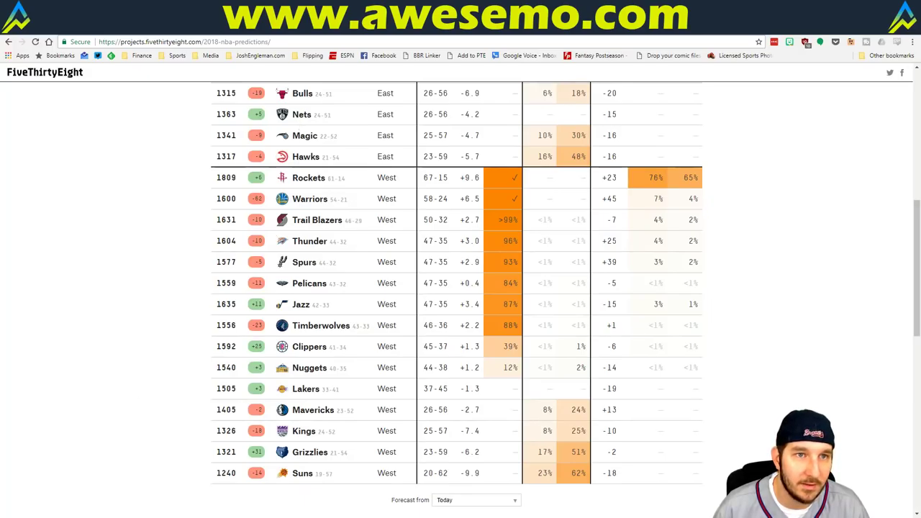
key("ctrl+Tab")
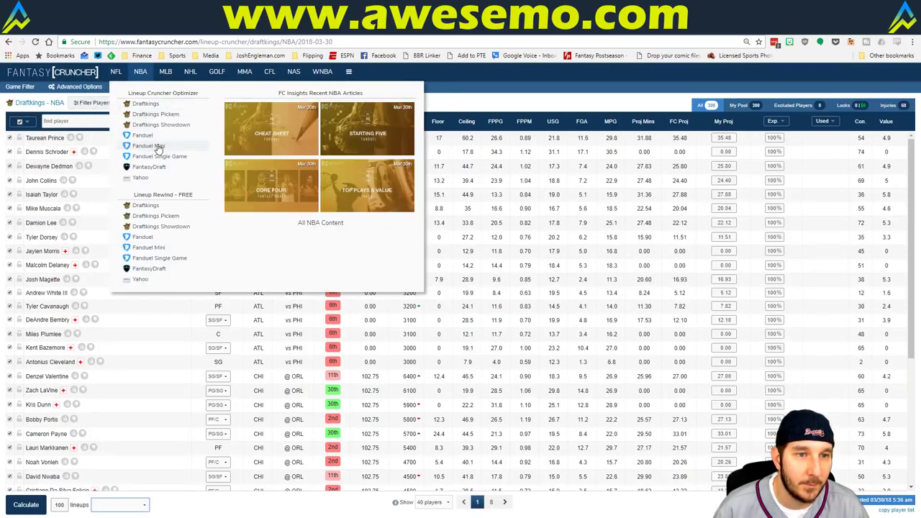
left_click(159, 138)
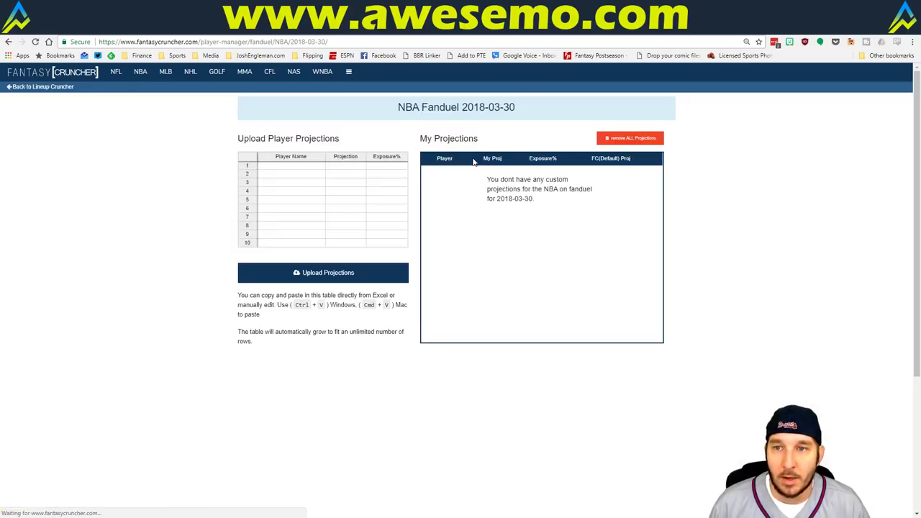
Paste the copied projections into the FanDuel upload table, upload them, dismiss the player errors, and return to Lineup Cruncher.
left_click(304, 166)
key("ctrl+v")
left_click(323, 273)
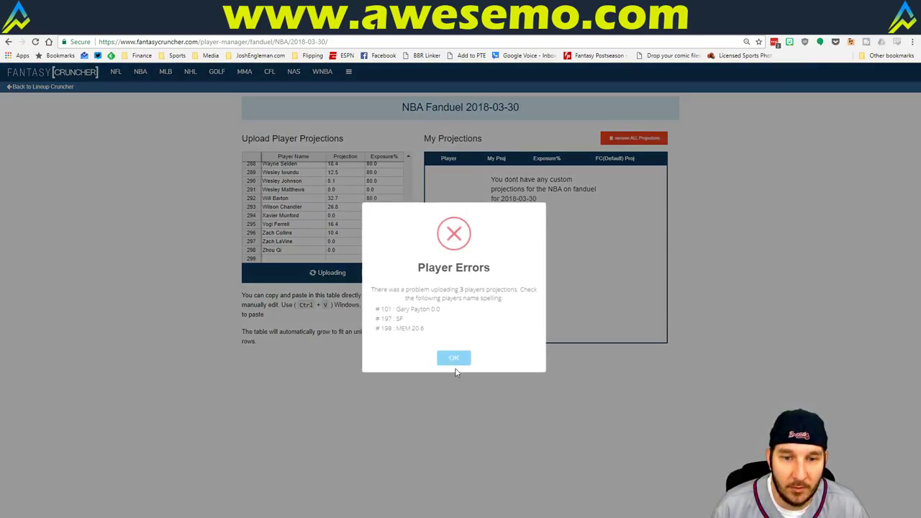
left_click(225, 216)
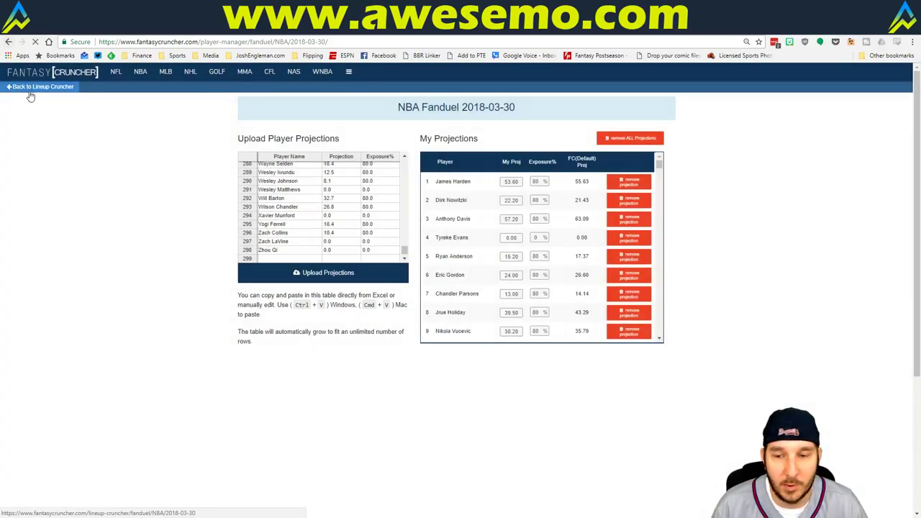
left_click(30, 87)
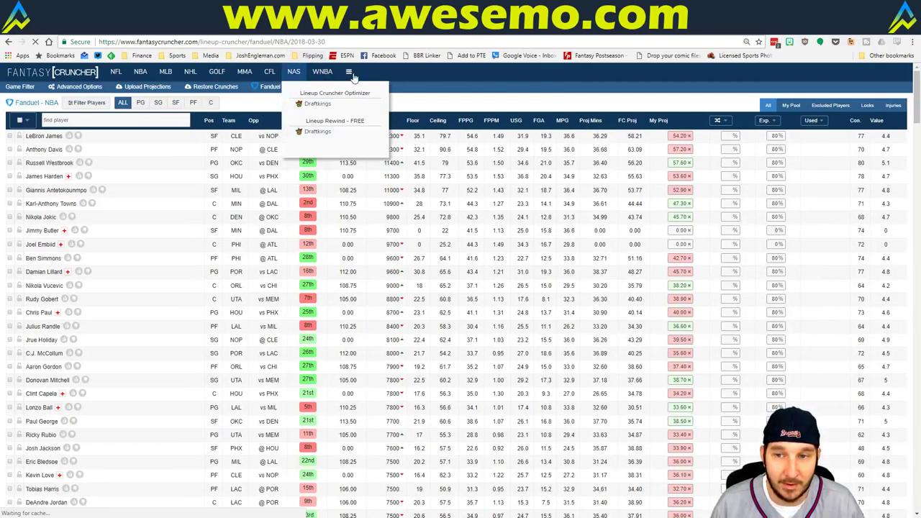
Turn on randomness in the advanced options, apply 10% to all players, and calculate 100 FanDuel lineups.
mouse_move(350, 74)
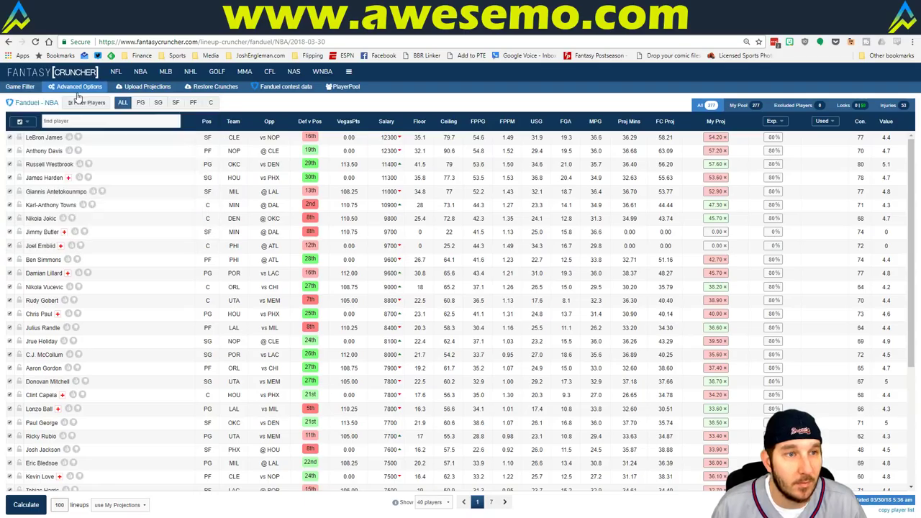
left_click(79, 88)
left_click(308, 295)
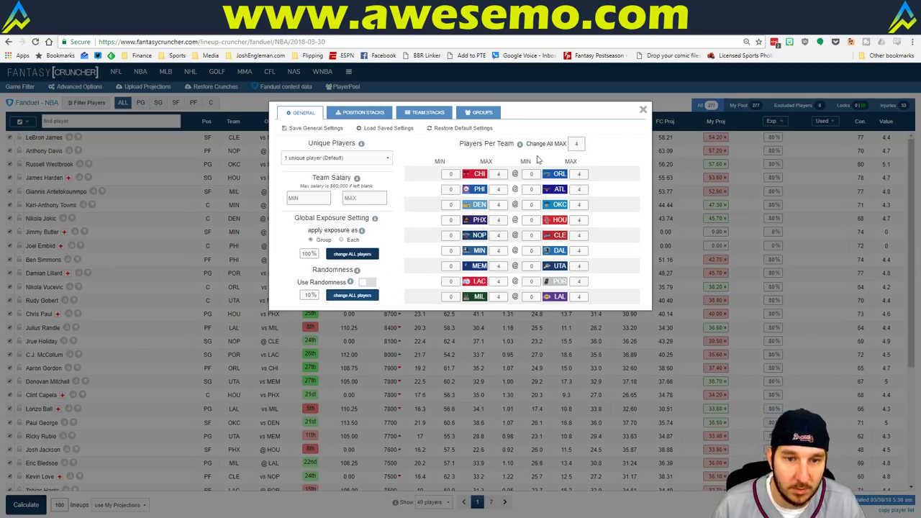
left_click(368, 282)
left_click(643, 109)
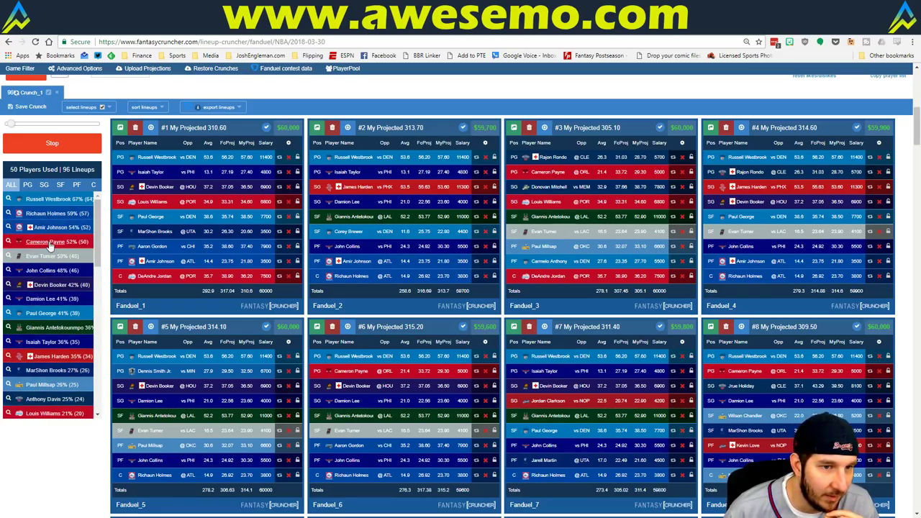
Filter the FanDuel lineups to those with Russell Westbrook, Devin Booker and Giannis Antetokounmpo, and sort them by My Projected.
left_click(6, 199)
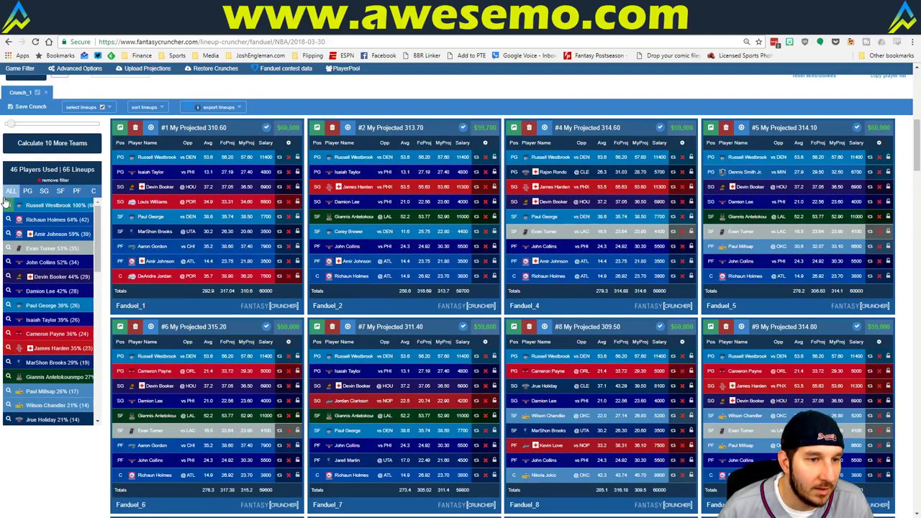
left_click(8, 277)
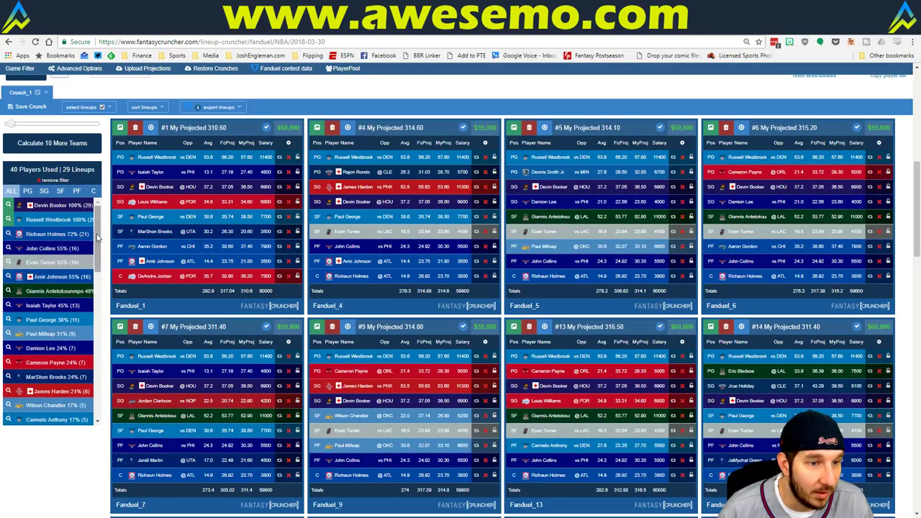
left_click(7, 291)
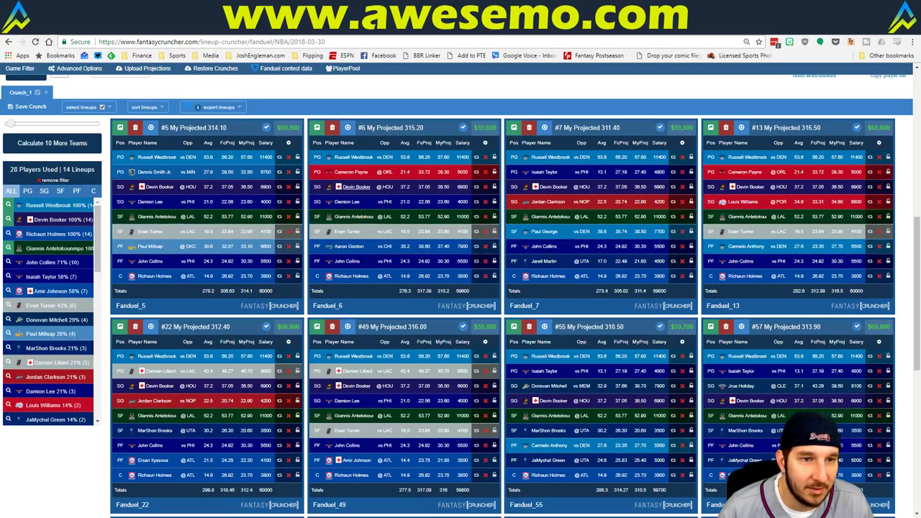
left_click(144, 106)
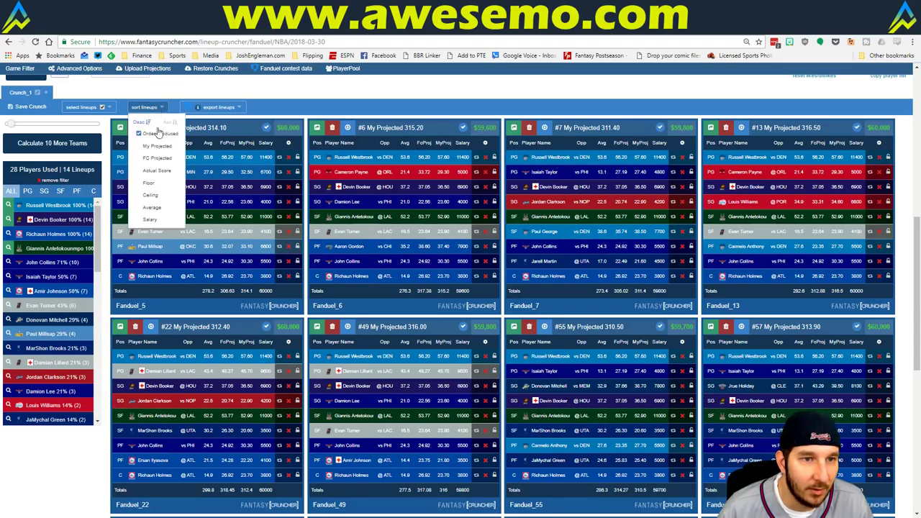
left_click(155, 146)
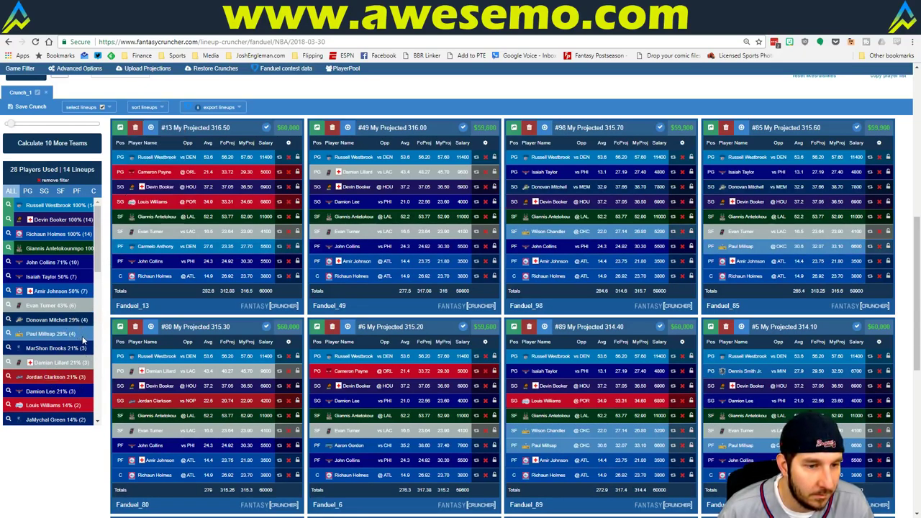
Try and remove a Damion Lee filter, and narrow the lineups to those using small forward Wilson Chandler.
left_click(8, 391)
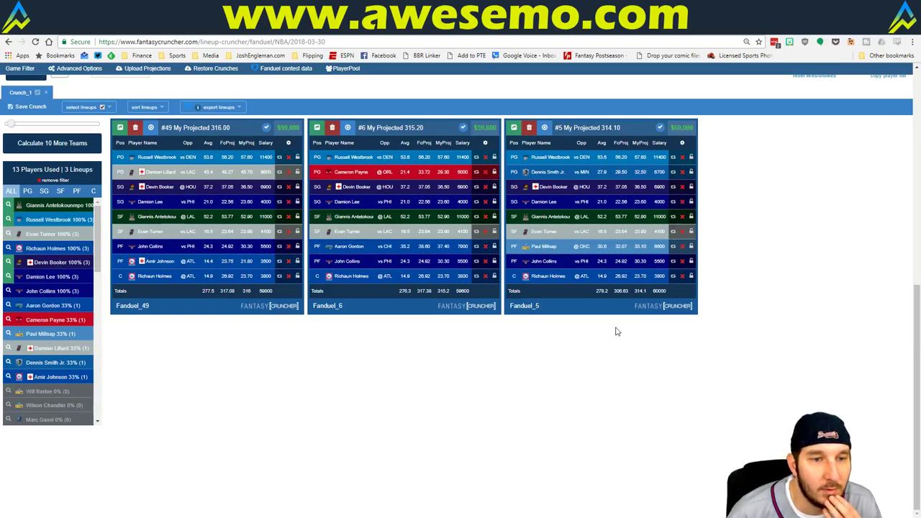
left_click(8, 276)
left_click(62, 193)
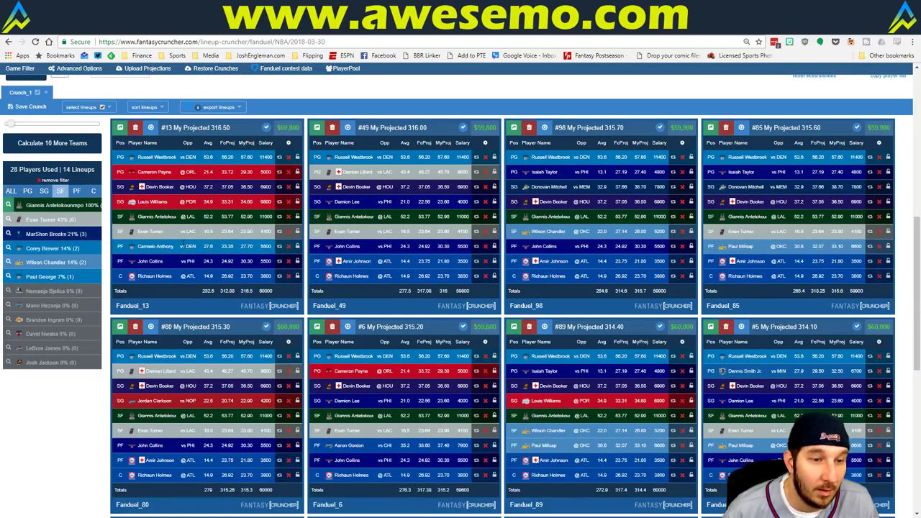
left_click(8, 263)
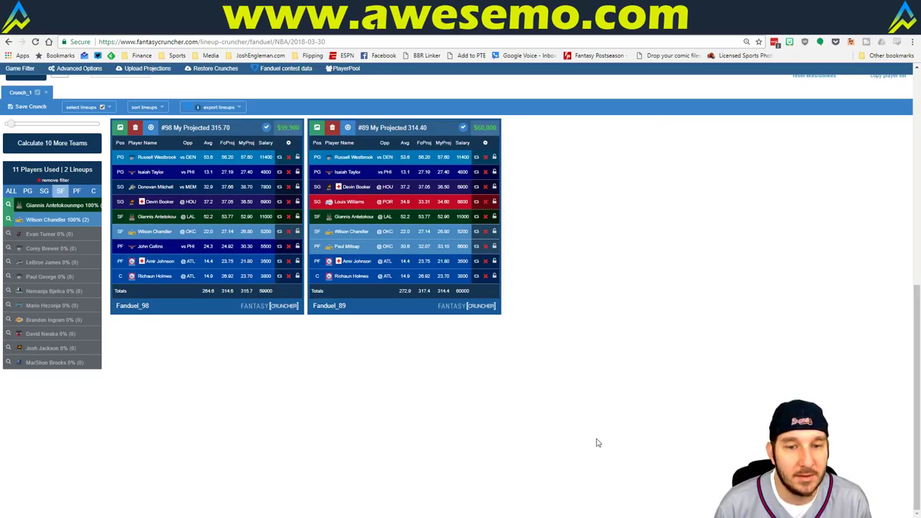
Open the DraftKings NBA optimizer in FantasyCruncher.
scroll(606, 300, "up", 2)
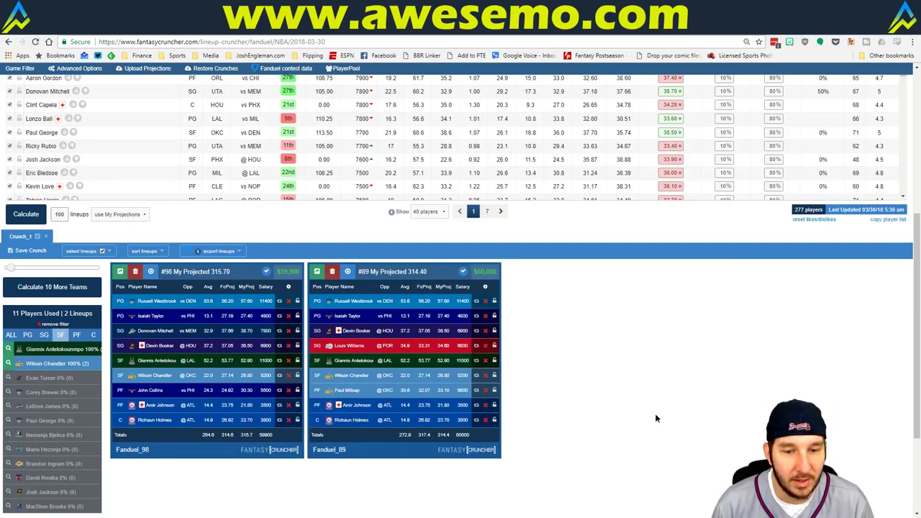
scroll(652, 360, "up", 4)
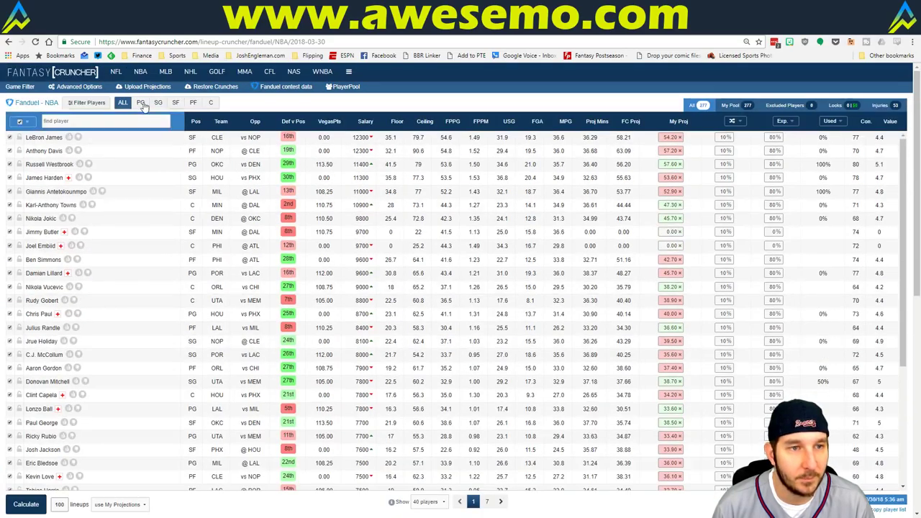
mouse_move(137, 74)
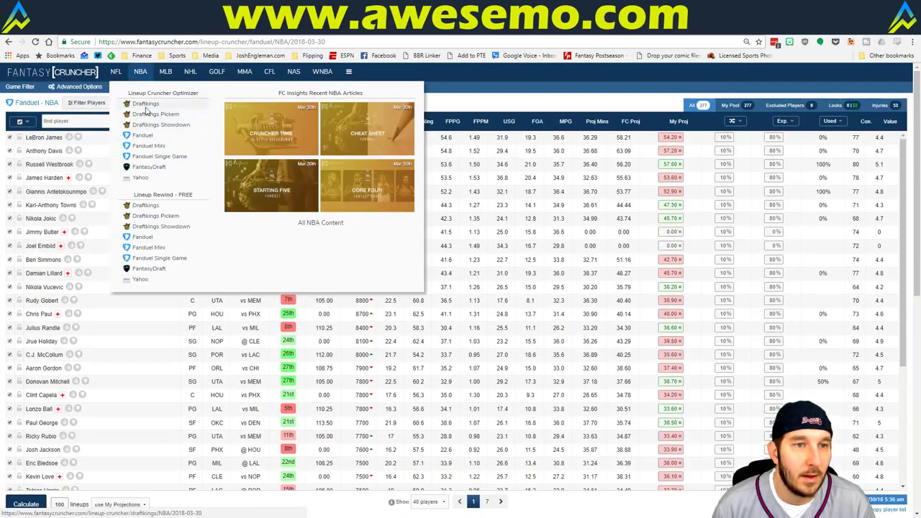
left_click(146, 108)
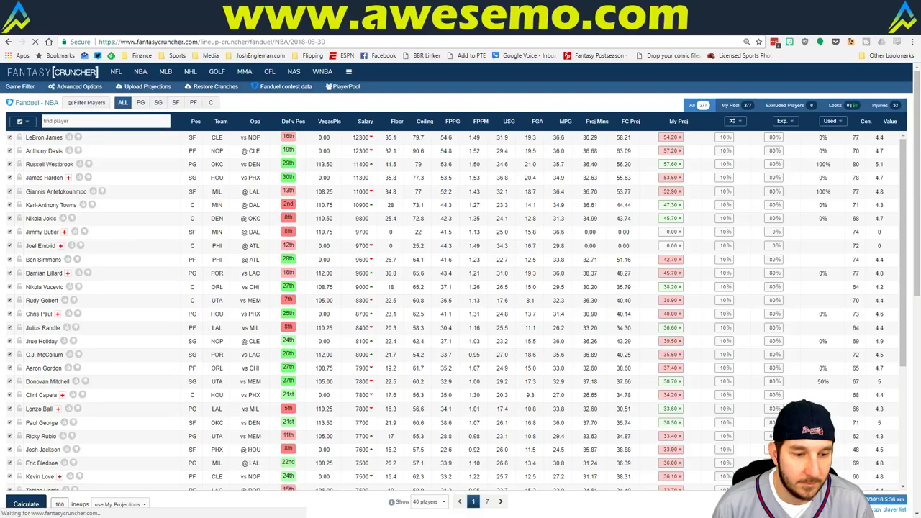
Switch to Excel to recopy the Daily sheet's projections, and return to Chrome to open the DraftKings projection upload page.
key("alt+Tab")
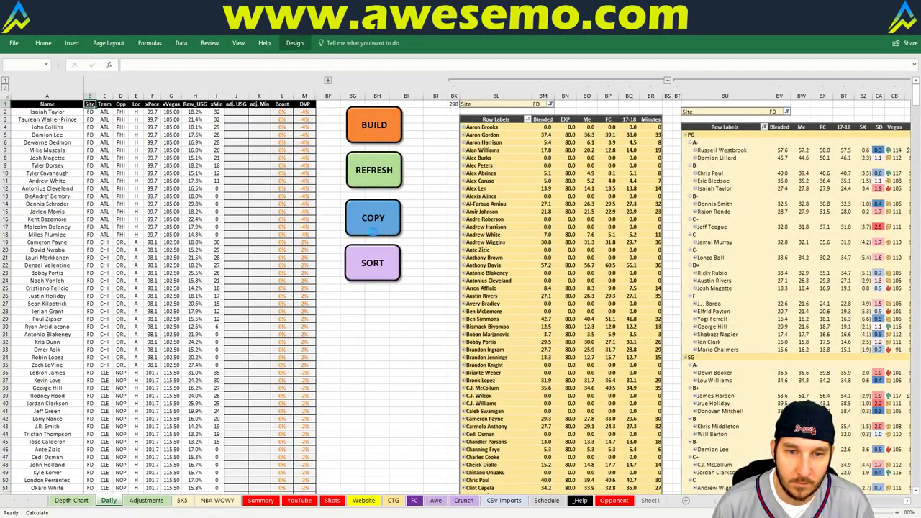
key("alt+Tab")
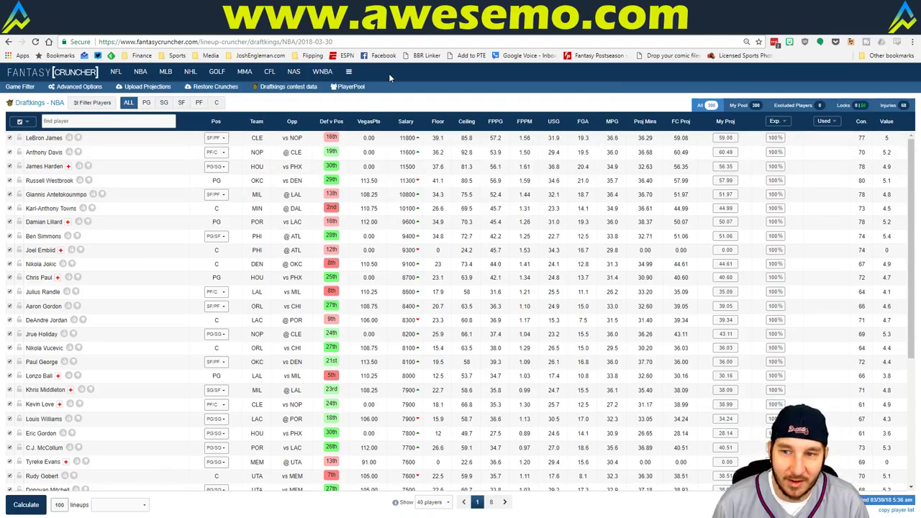
mouse_move(185, 69)
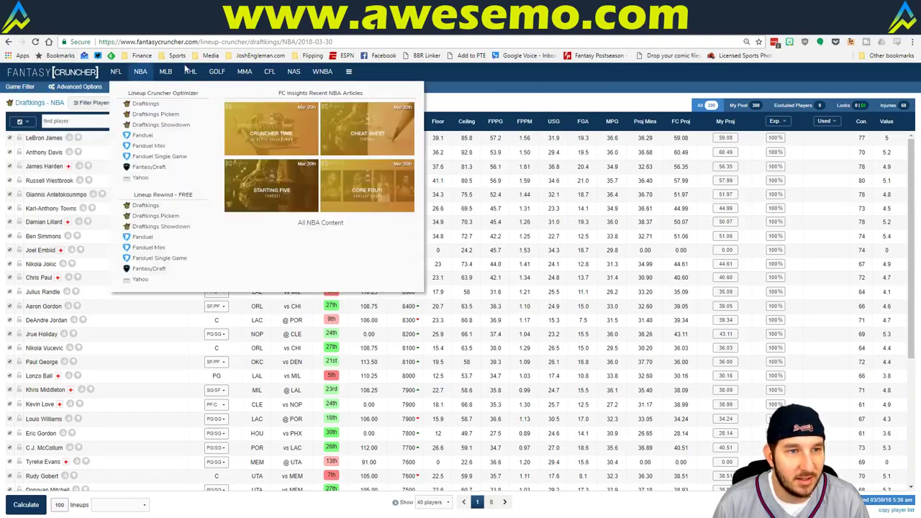
left_click(164, 87)
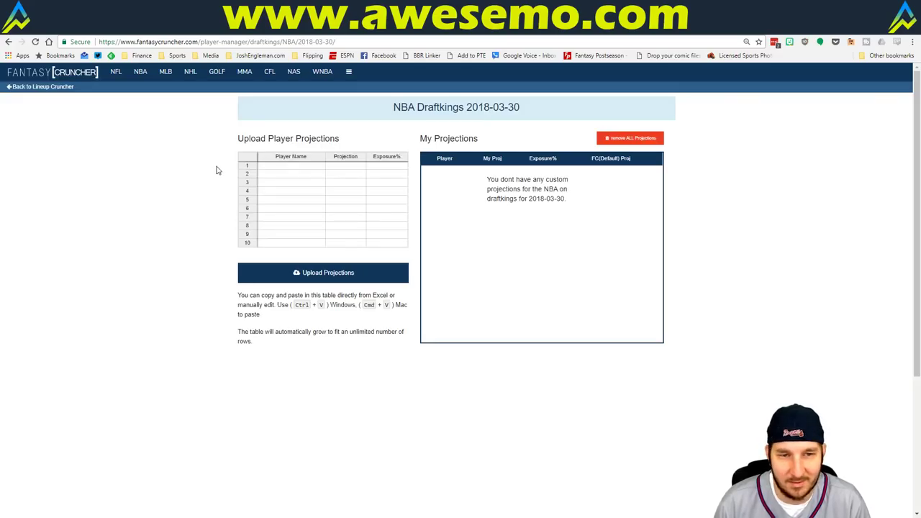
Paste the projections into the DraftKings upload table, upload them, dismiss the player errors, and return to Lineup Cruncher.
left_click(287, 167)
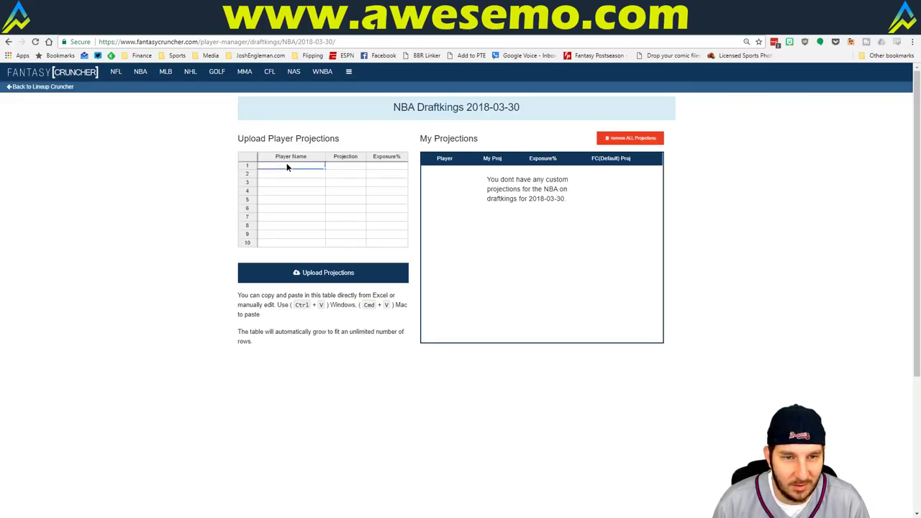
key("ctrl+v")
left_click(344, 279)
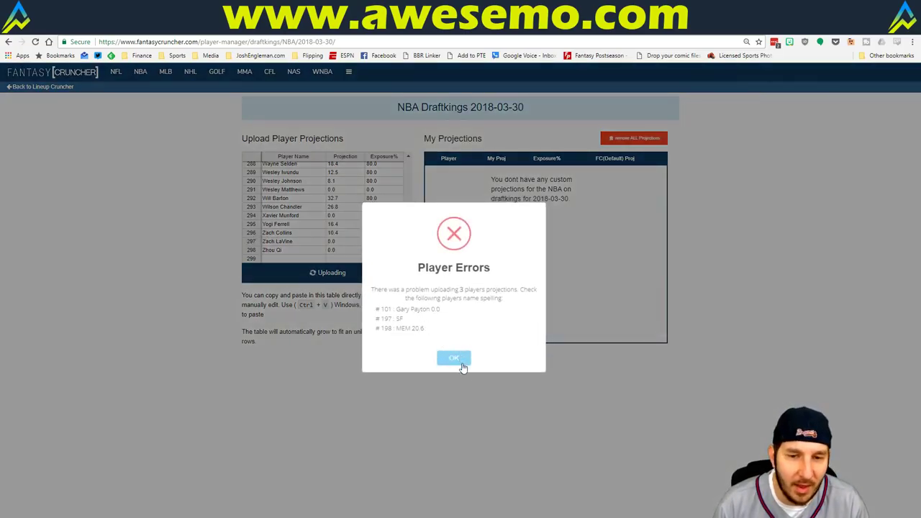
left_click(460, 363)
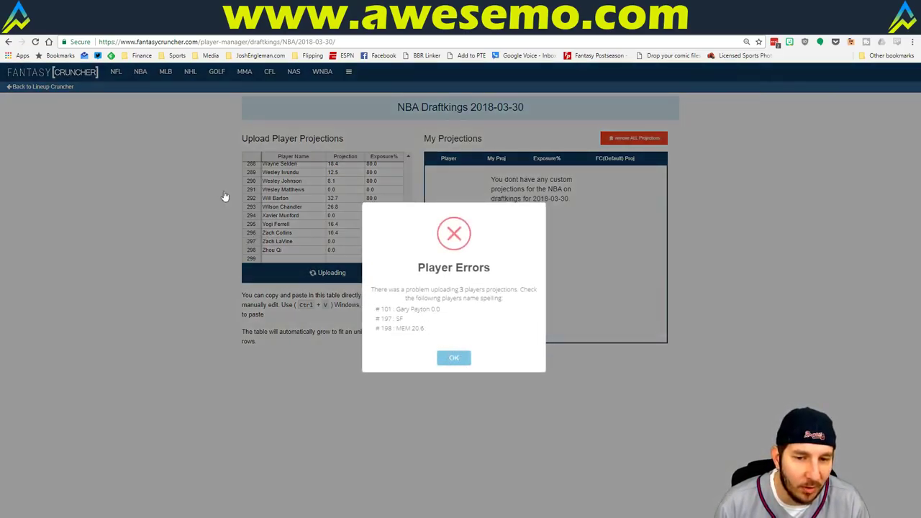
left_click(59, 89)
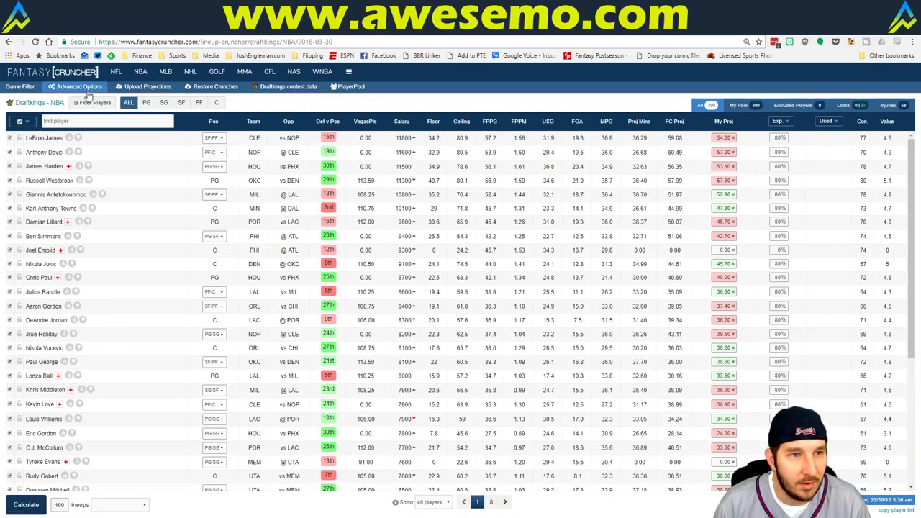
Apply 10% randomness to all players in the optimizer's advanced options and close the settings.
left_click(79, 87)
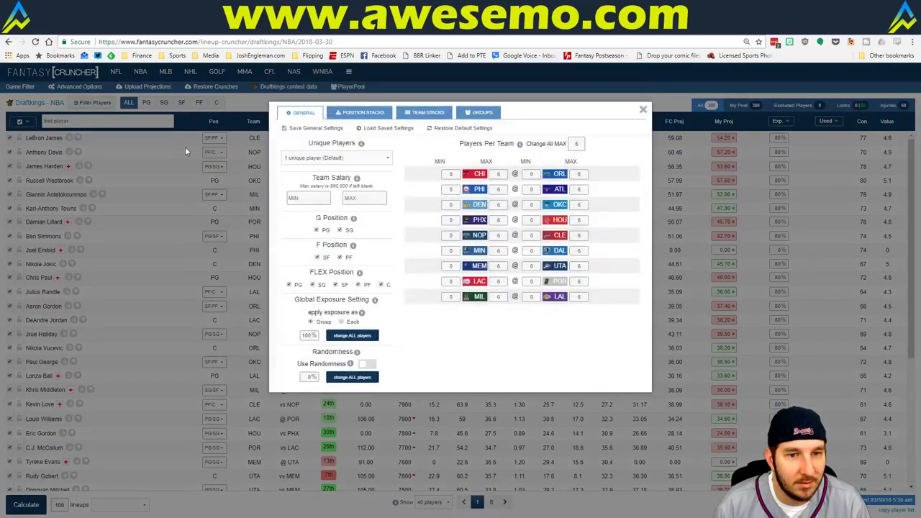
left_click(343, 378)
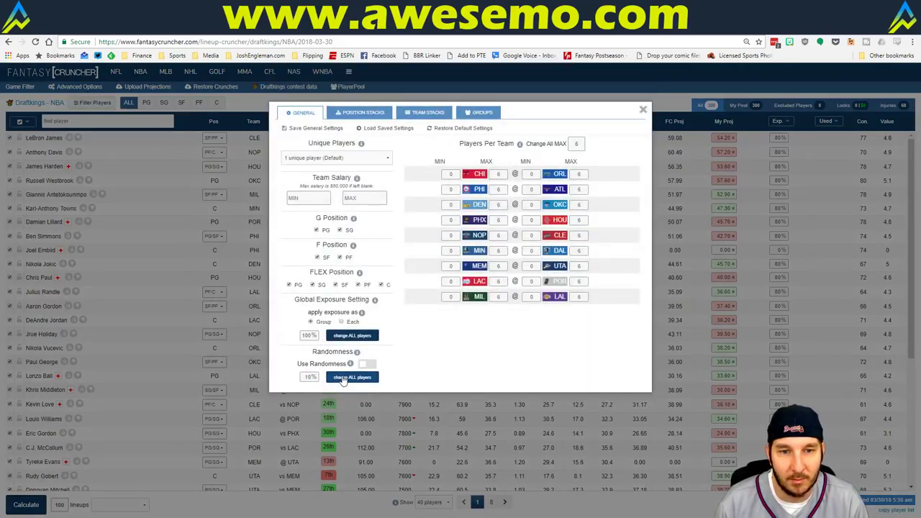
left_click(643, 113)
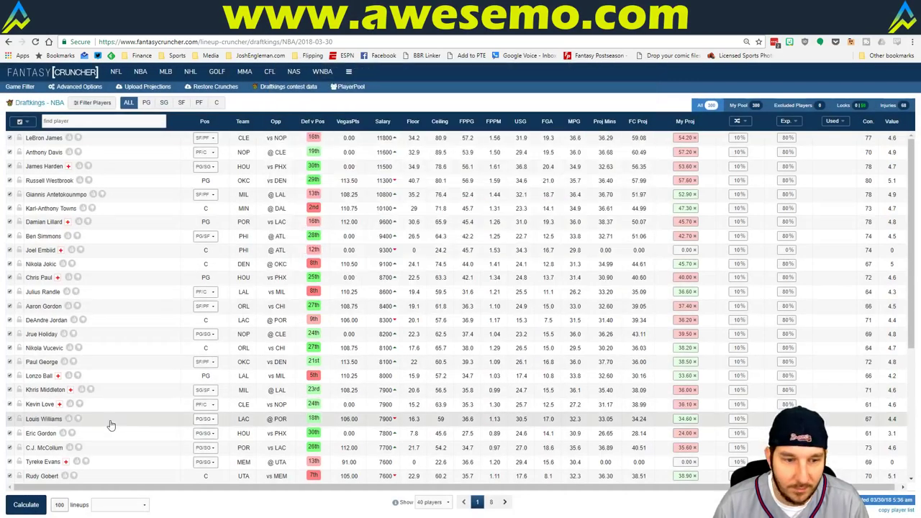
Set the DraftKings optimizer to use My Projections and calculate 100 lineups.
left_click(126, 505)
left_click(128, 470)
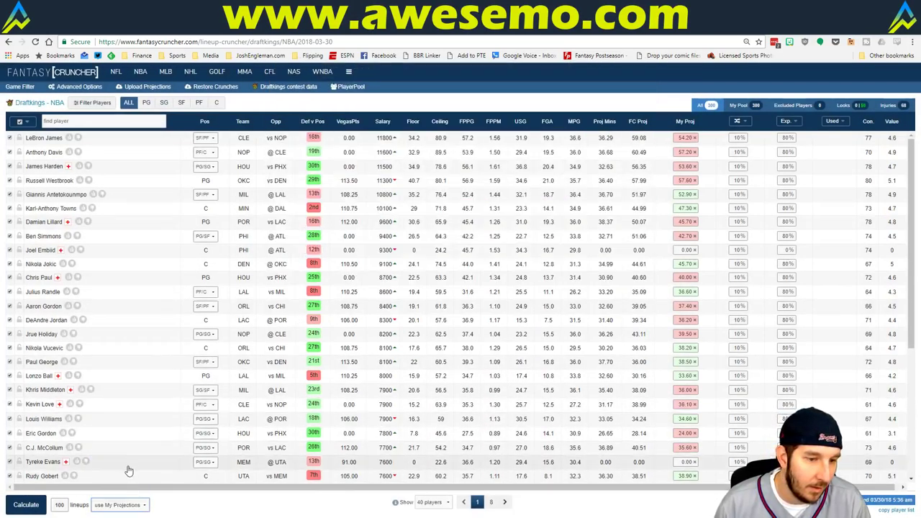
left_click(33, 505)
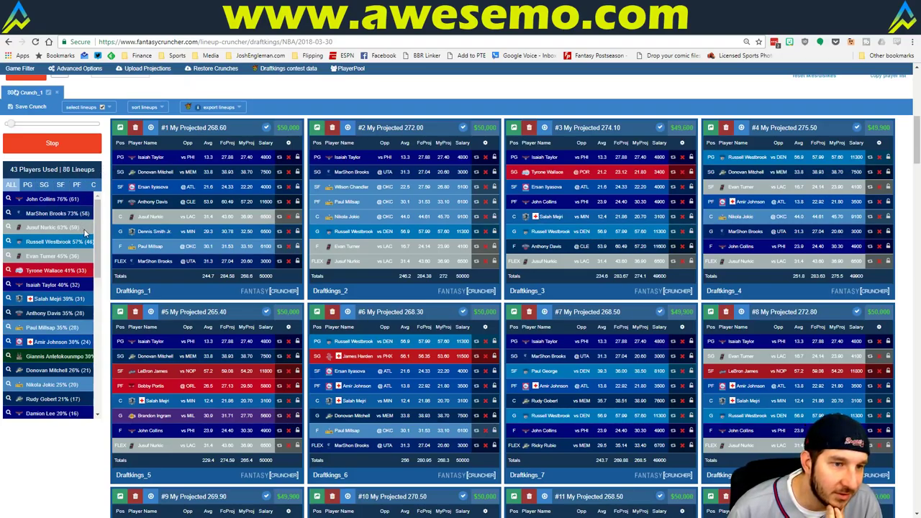
Switch between Excel and Chrome to compare the Daily sheet's DraftKings player grades with the players used in the generated lineups.
left_click(109, 511)
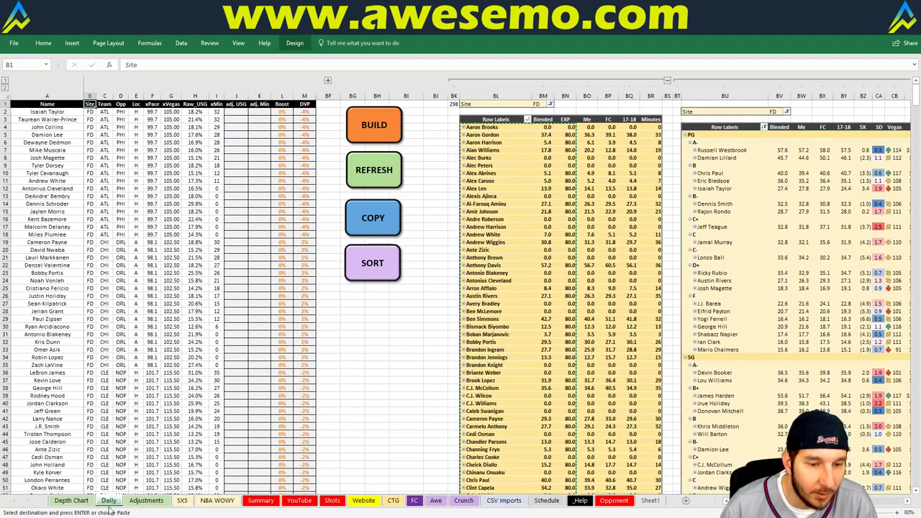
left_click(109, 501)
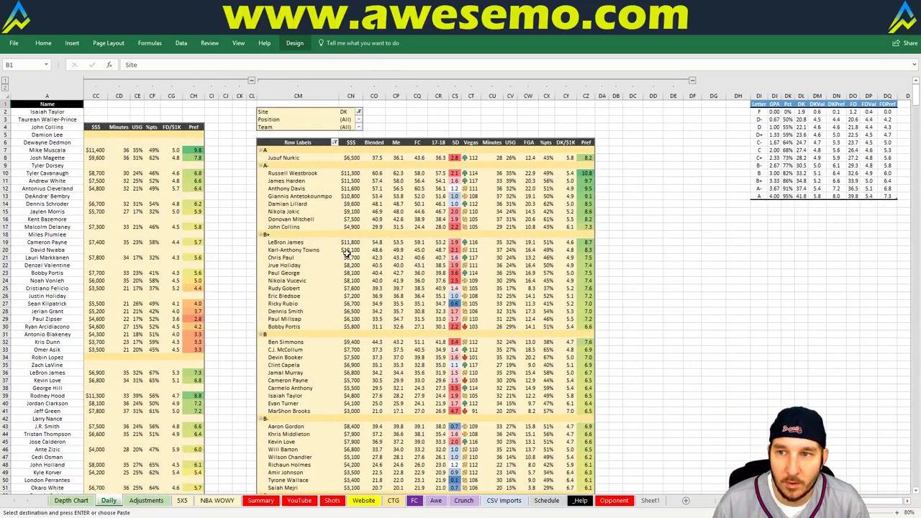
key("alt+Tab")
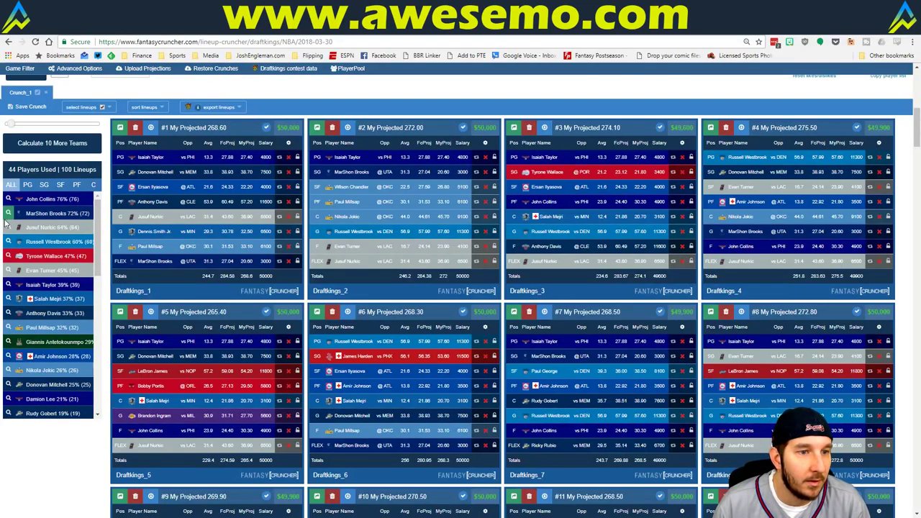
key("alt+Tab")
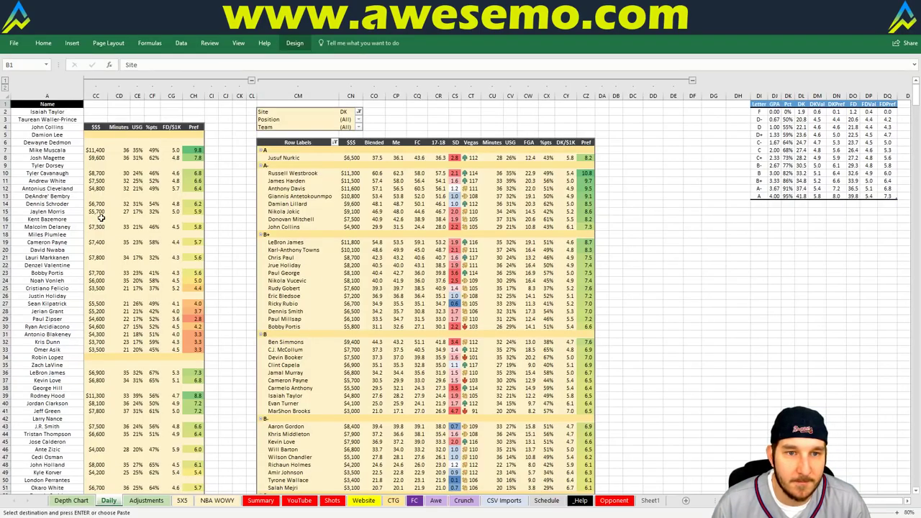
key("alt+Tab")
key("alt+Tab")
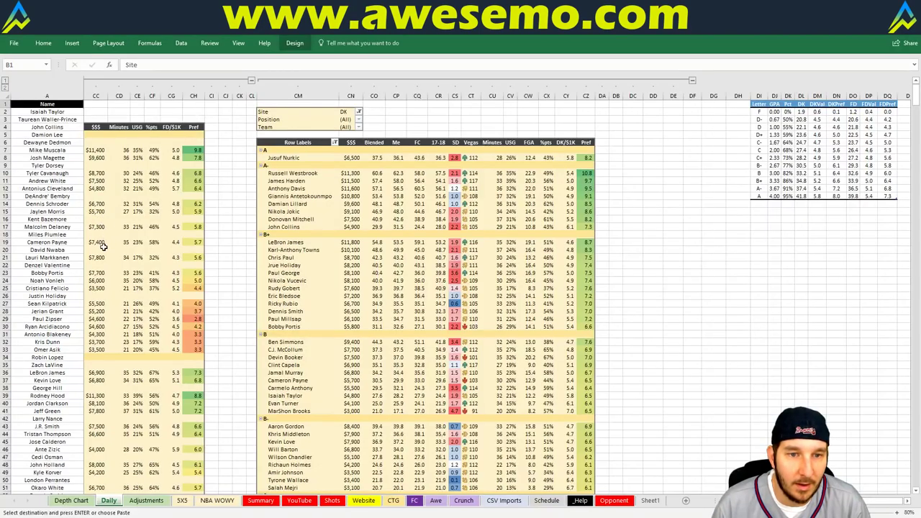
Switch to Chrome, narrow the lineups to those using Jusuf Nurkic and MarShon Brooks, and recheck the Daily sheet's grades in Excel.
key("alt+Tab")
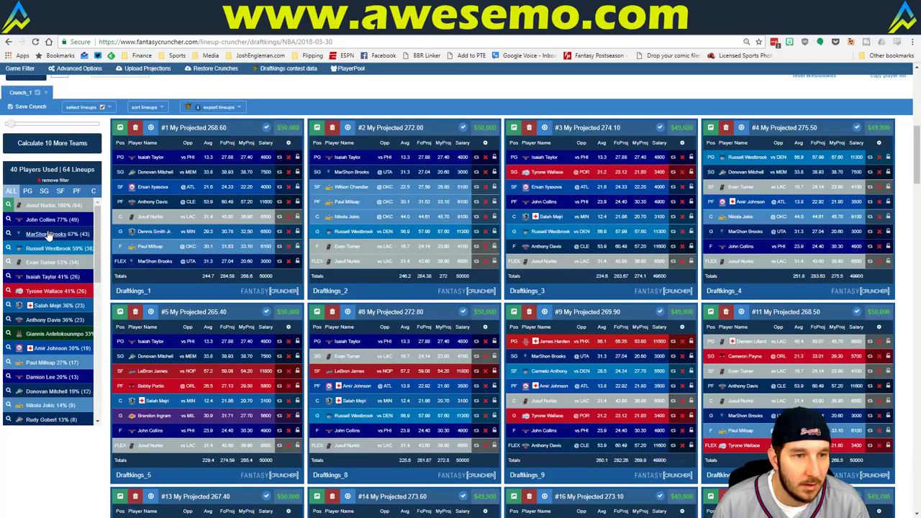
left_click(8, 234)
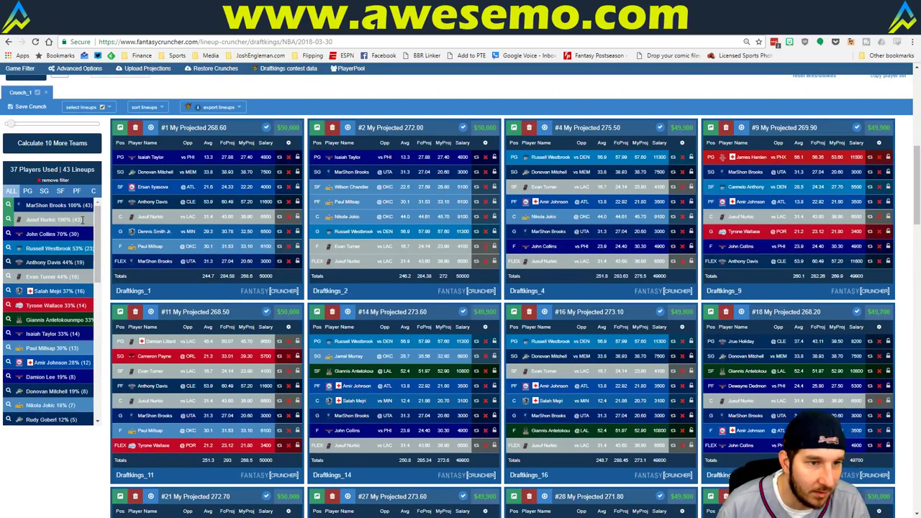
key("alt+Tab")
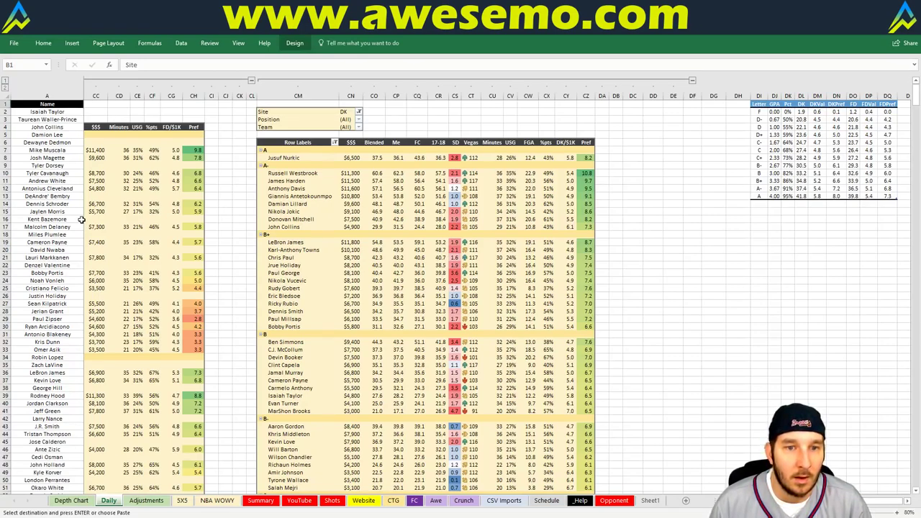
key("alt")
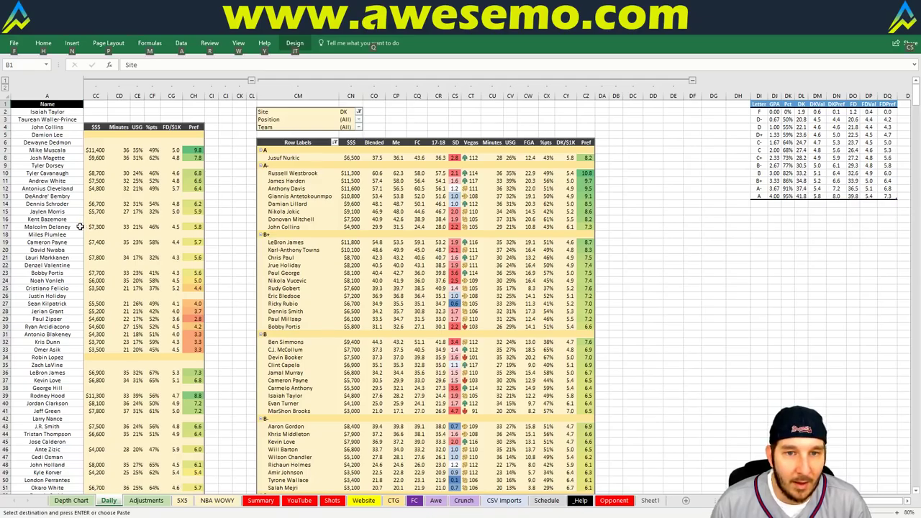
Return to Chrome and further narrow the lineups to those using Anthony Davis, Tyrone Wallace and small forward LeBron James.
key("alt+Tab")
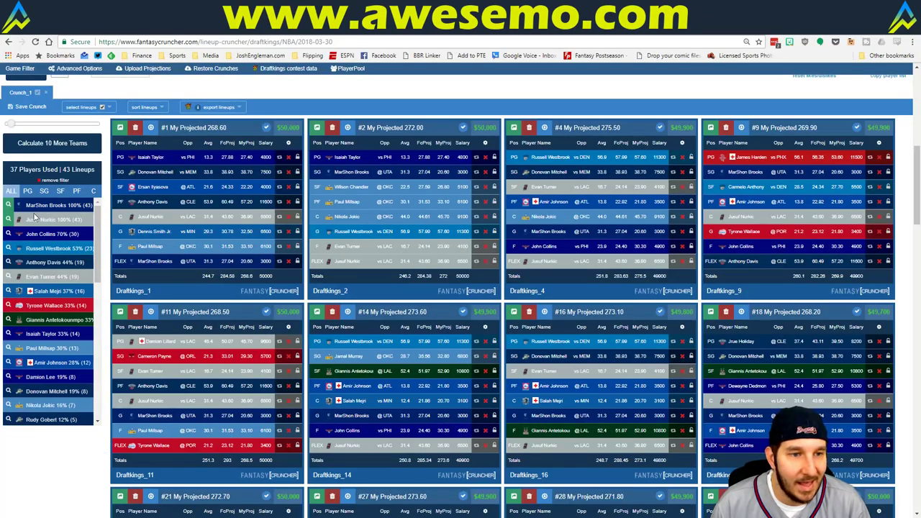
left_click(8, 276)
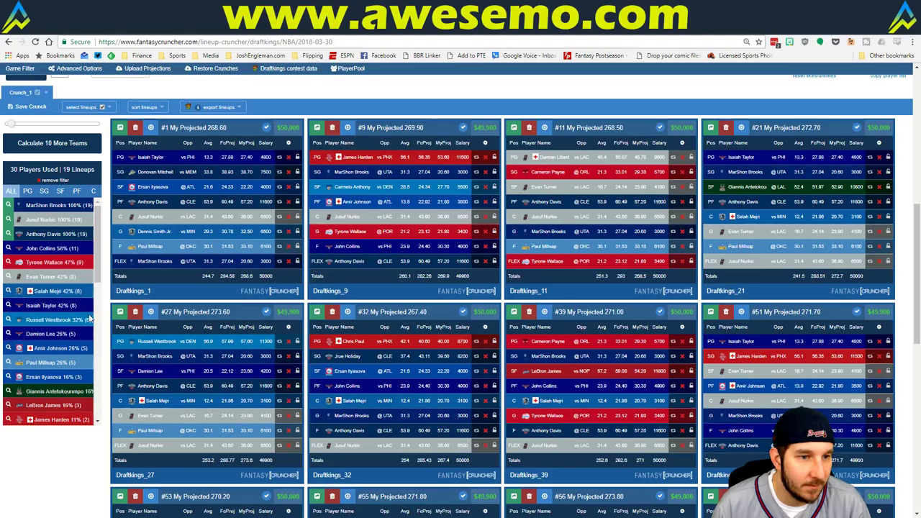
left_click(8, 262)
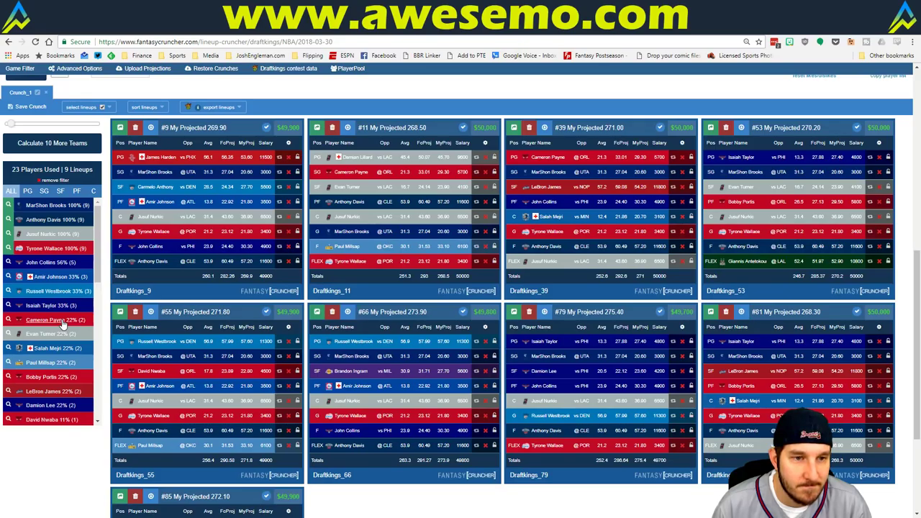
left_click(60, 191)
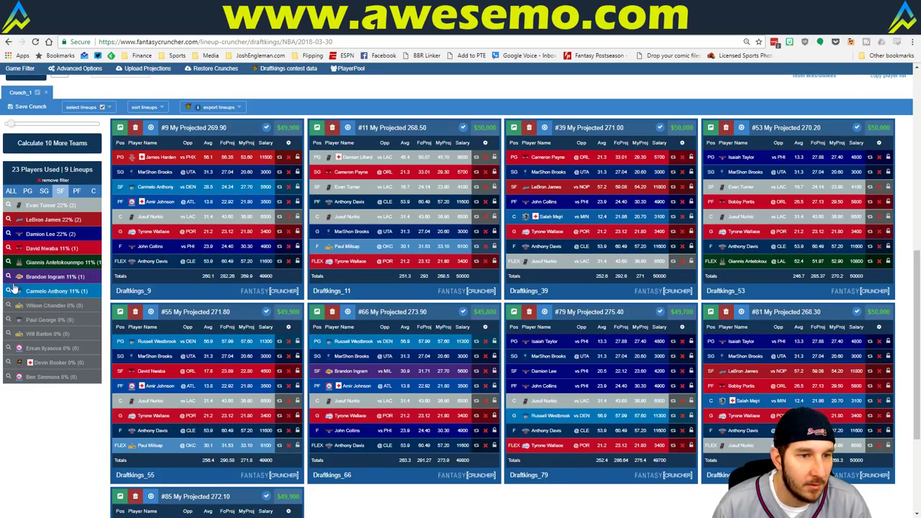
left_click(8, 221)
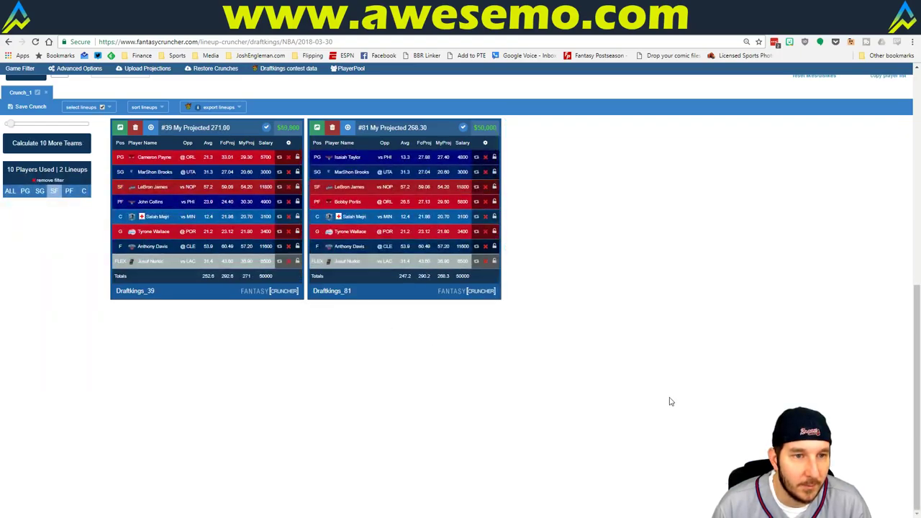
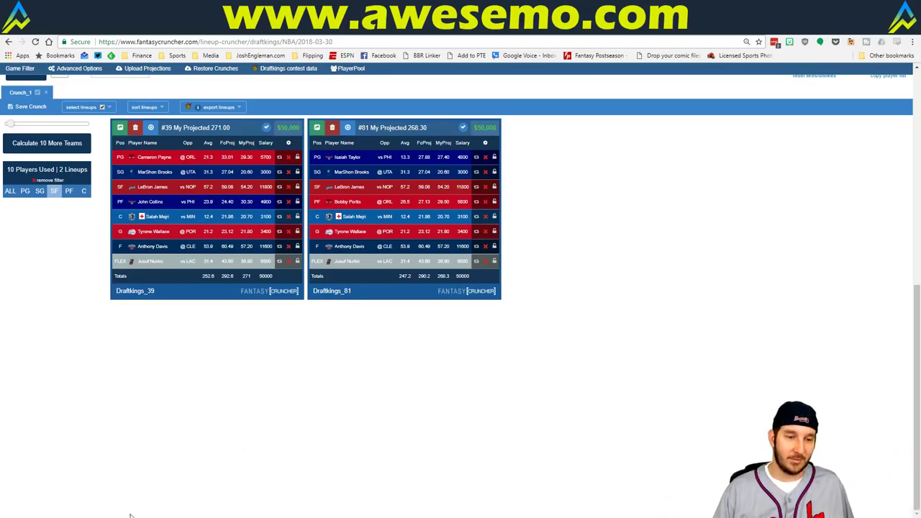
Switch to Excel, go back to the Daily sheet's FanDuel projection tables, and select empty cell BJ15.
key("alt+Tab")
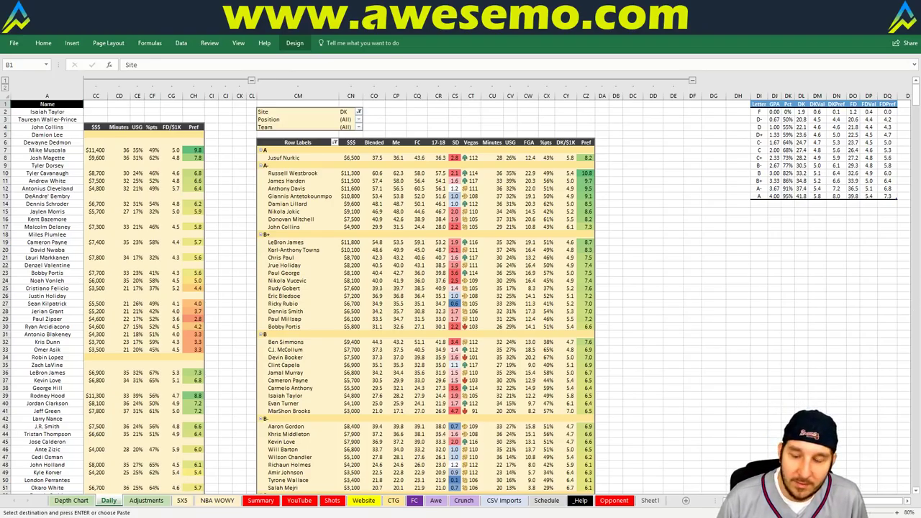
scroll(497, 287, "left", 8)
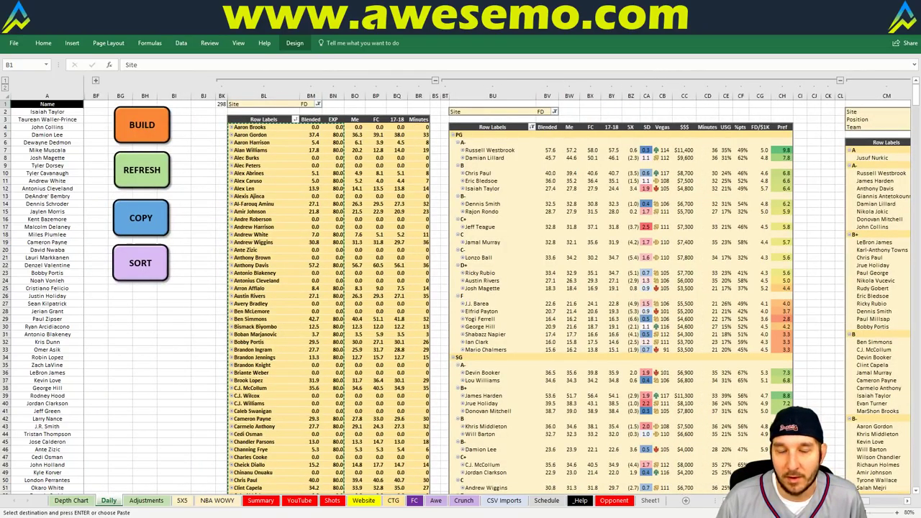
left_click(202, 213)
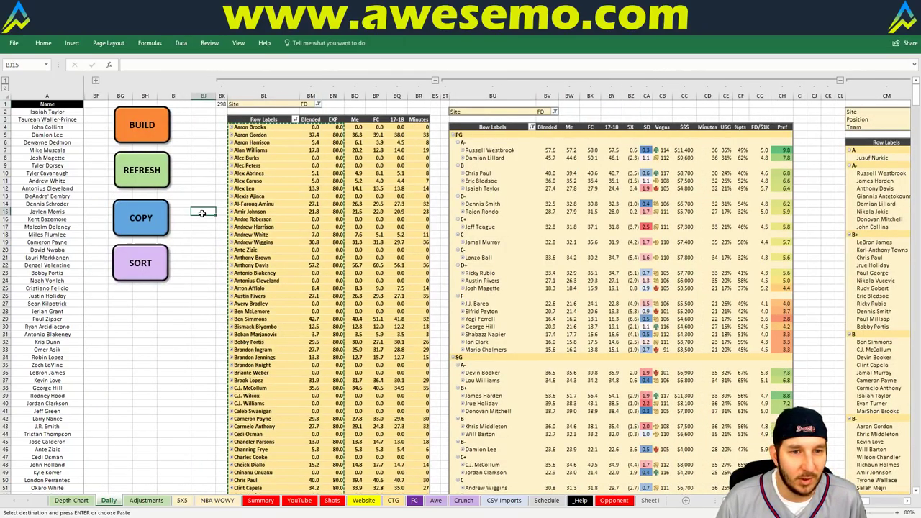